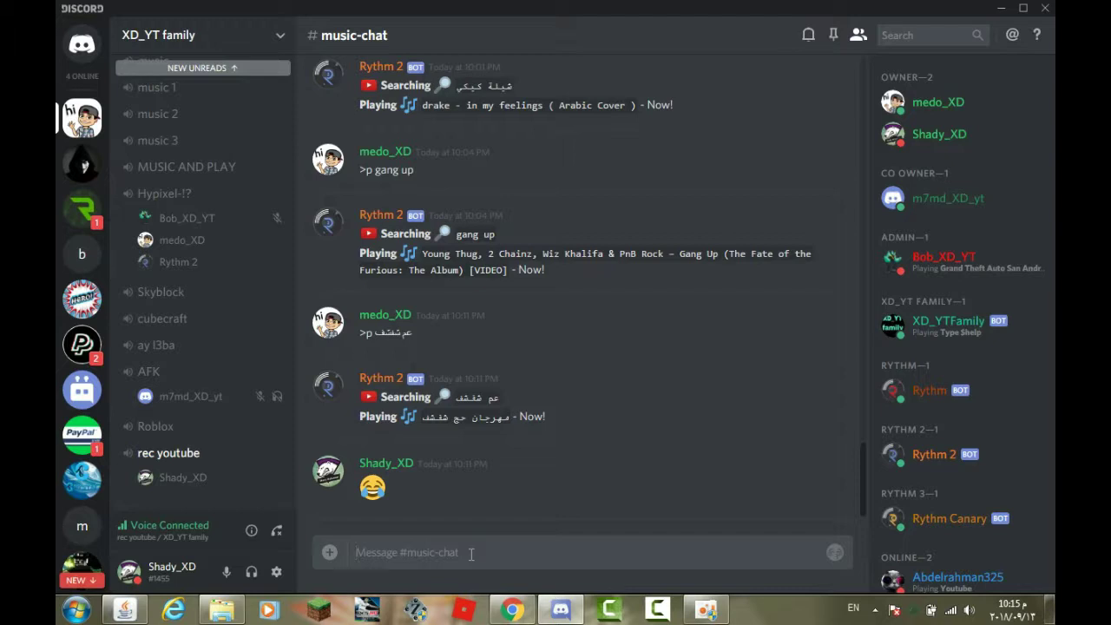
# Step: Send the bot command "$play gang up" in the music-chat channel
pyautogui.write('play')
pyautogui.write('g')
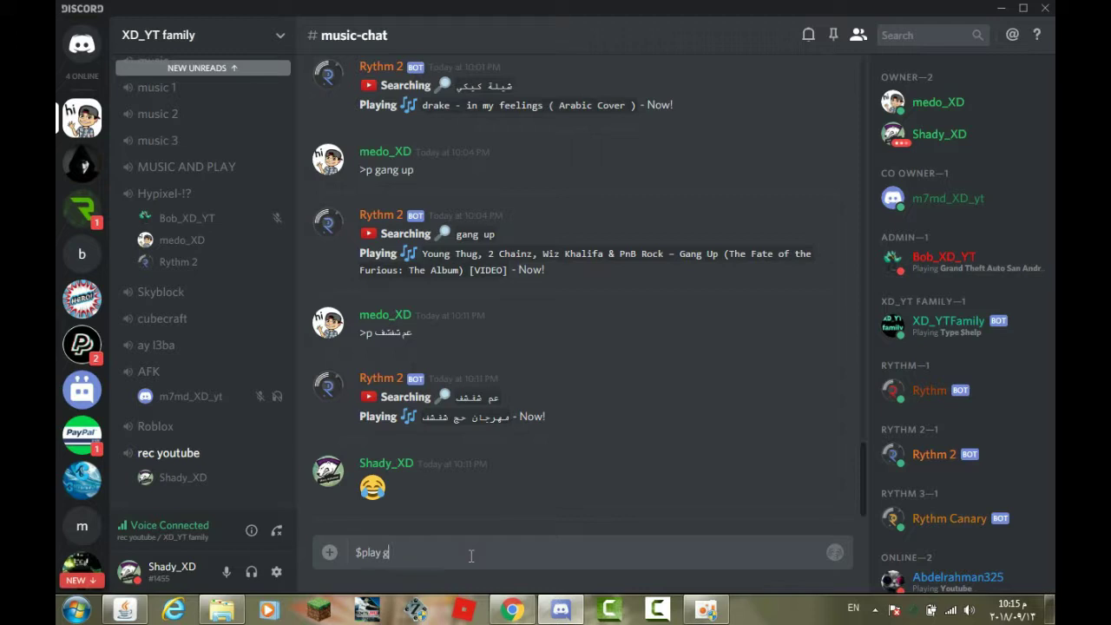
pyautogui.write('ang up')
pyautogui.press('Return')
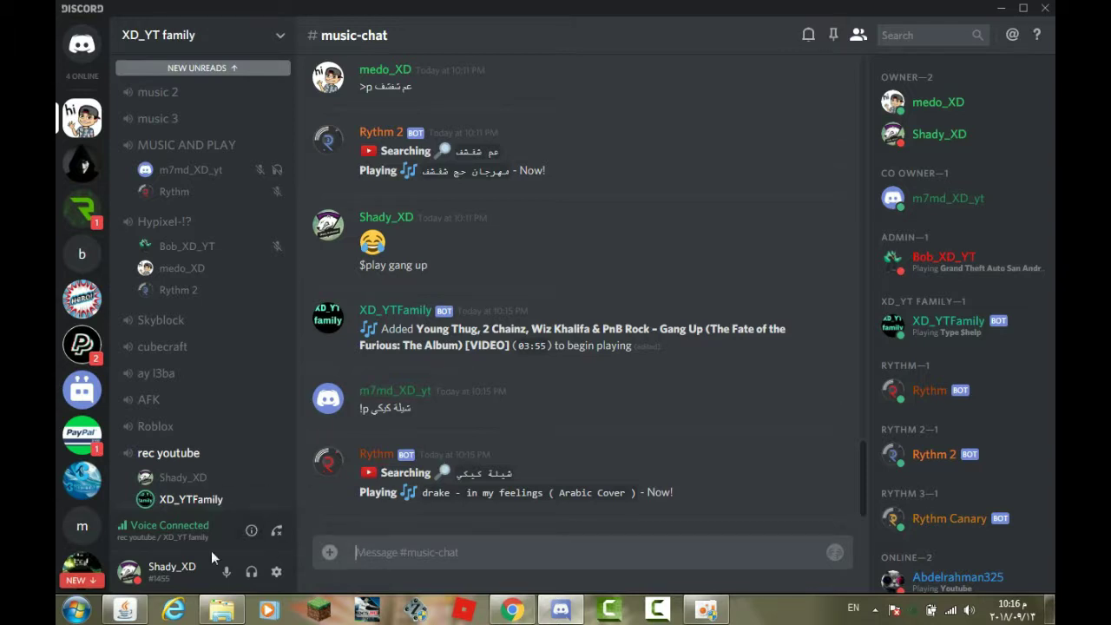
# Step: Send the bot command "$stop" in the music-chat channel to end playback
pyautogui.moveTo(126, 530)
pyautogui.write('$stop')
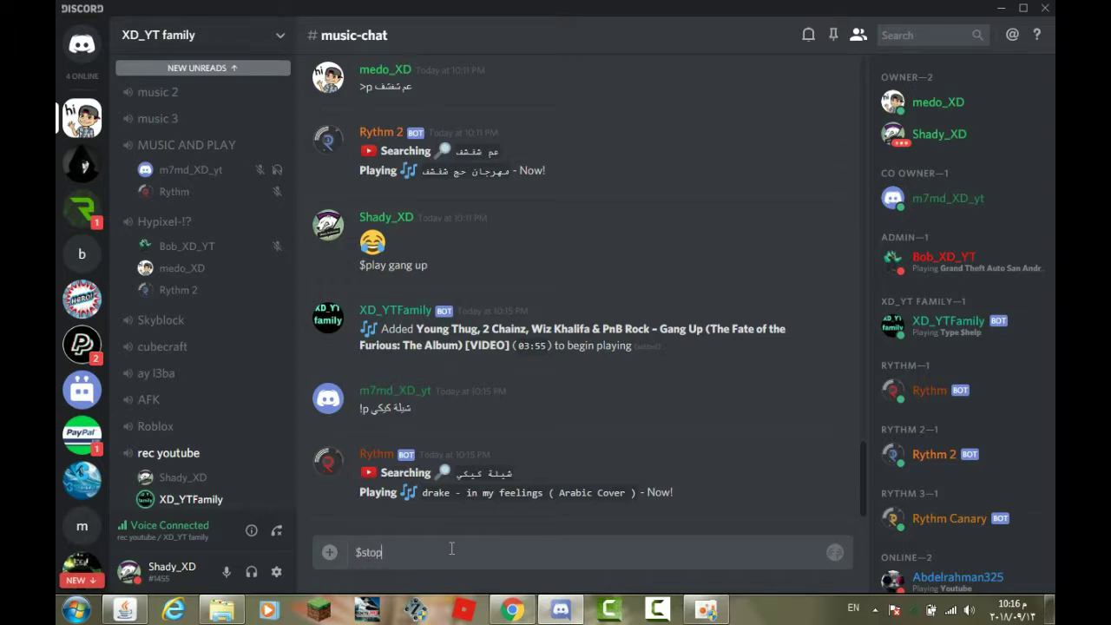
pyautogui.press('Return')
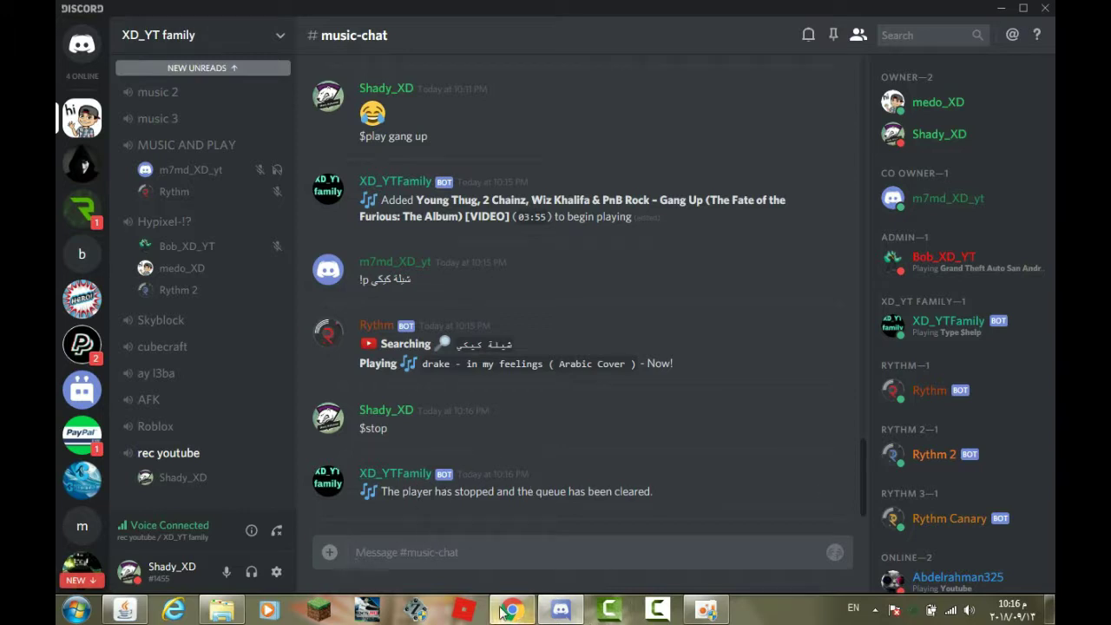
# Step: Switch to Chrome and create a new application in the Discord Developer Portal
pyautogui.click(495, 564)
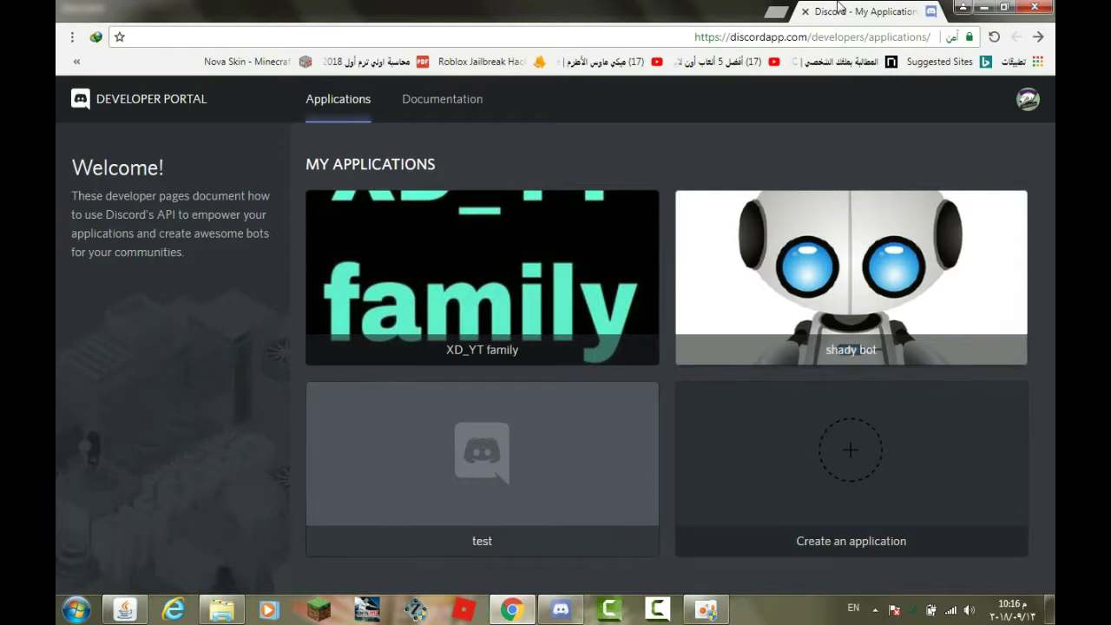
pyautogui.moveTo(834, 10); pyautogui.dragTo(819, 4)
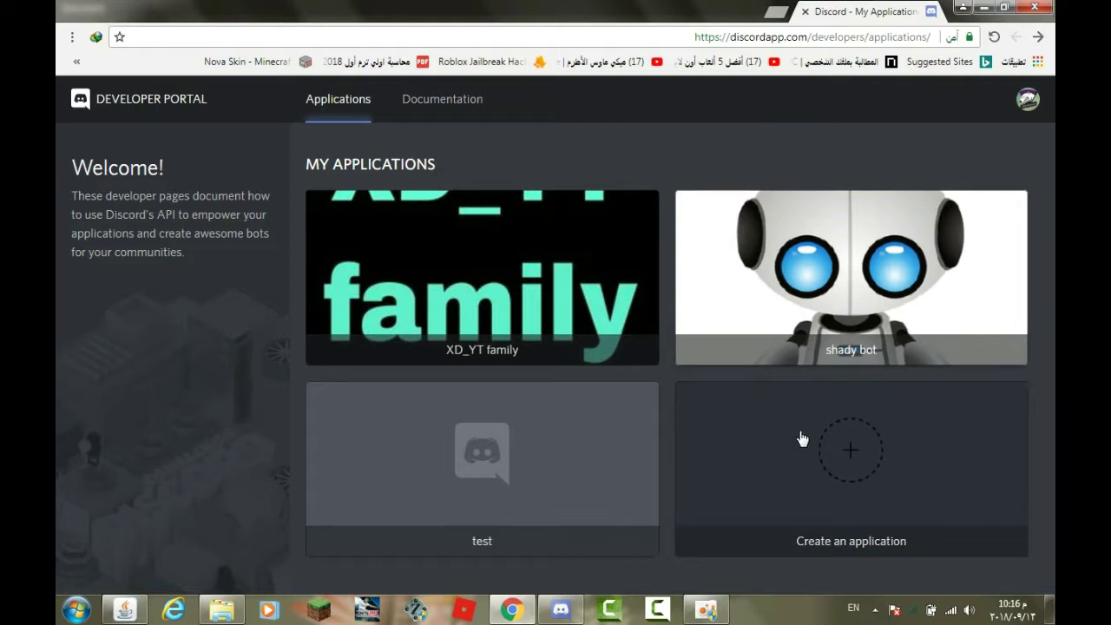
pyautogui.click(843, 469)
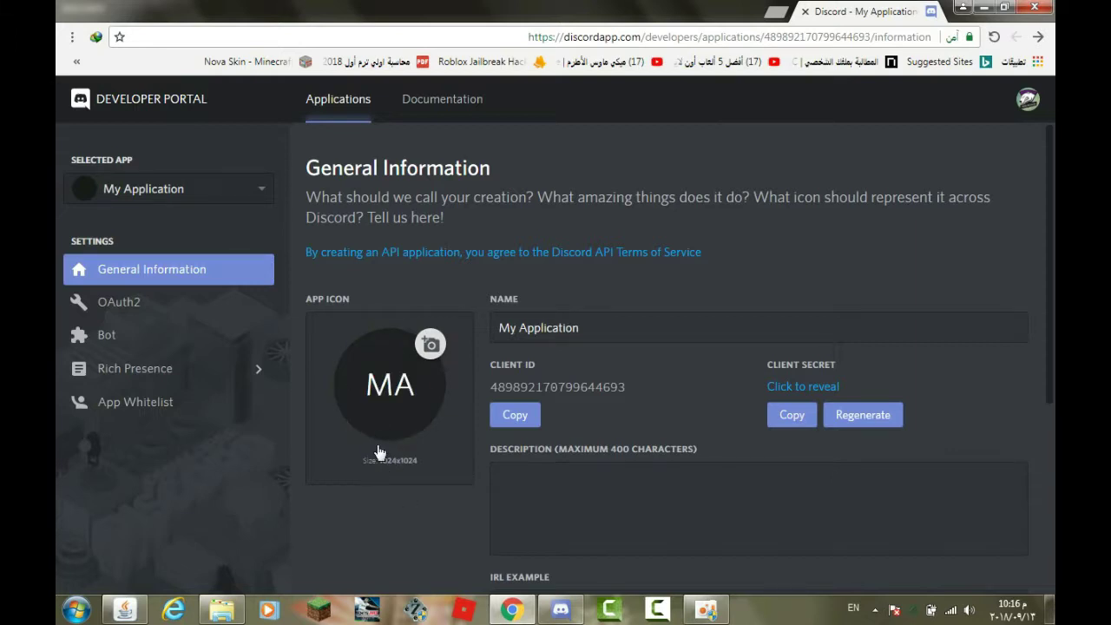
# Step: Rename the new application to "shady xd test" and save the changes
pyautogui.click(681, 330)
pyautogui.press('BackSpace')
pyautogui.press('BackSpace')
pyautogui.press('BackSpace')
pyautogui.press('BackSpace')
pyautogui.press('BackSpace')
pyautogui.press('BackSpace')
pyautogui.press('BackSpace')
pyautogui.press('BackSpace')
pyautogui.press('BackSpace')
pyautogui.press('BackSpace')
pyautogui.press('BackSpace')
pyautogui.press('BackSpace')
pyautogui.press('BackSpace')
pyautogui.press('BackSpace')
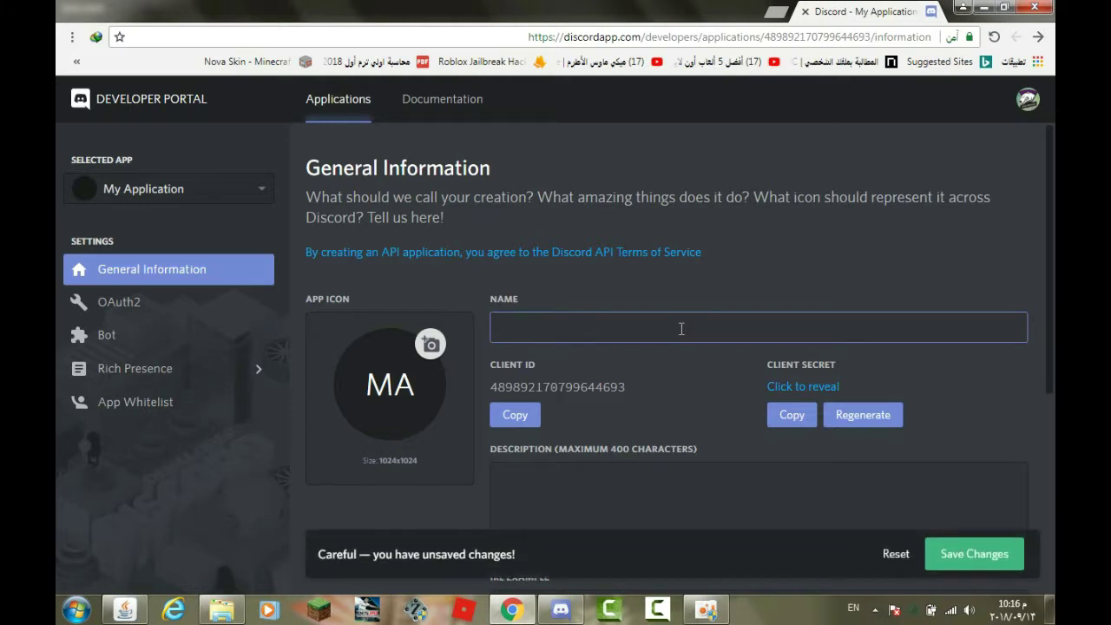
pyautogui.write('shady')
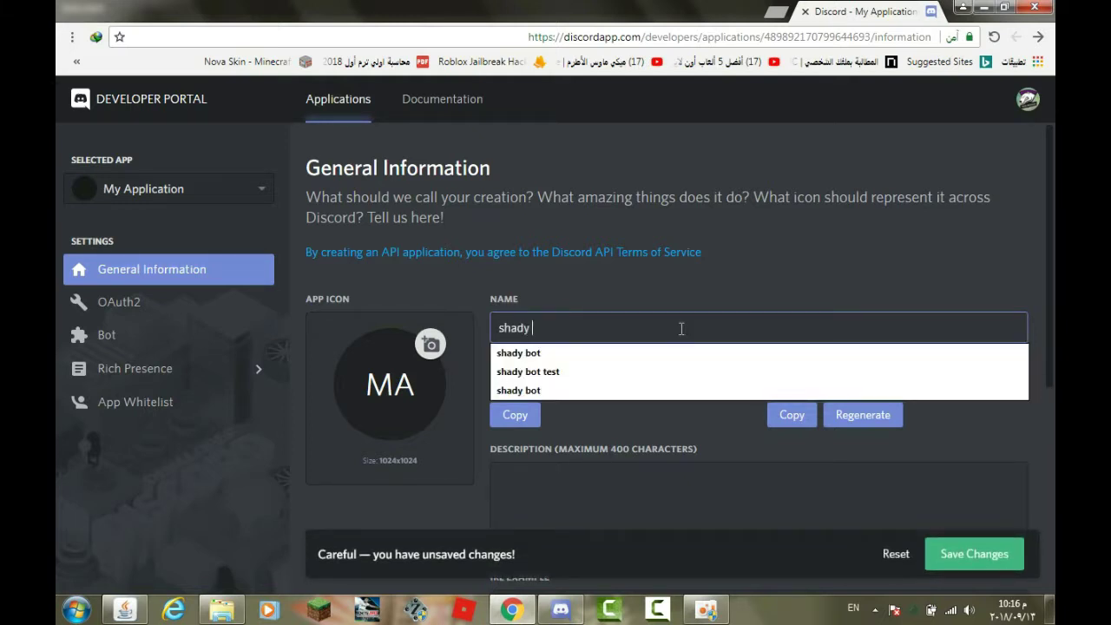
pyautogui.write(' xd test')
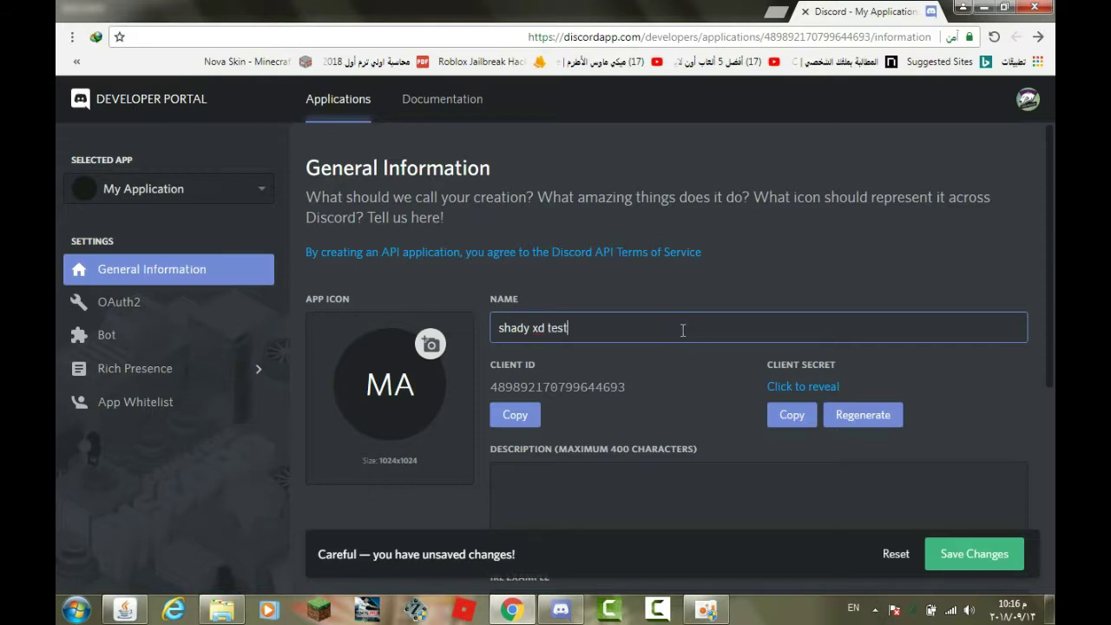
pyautogui.scroll(-1, 884, 453)
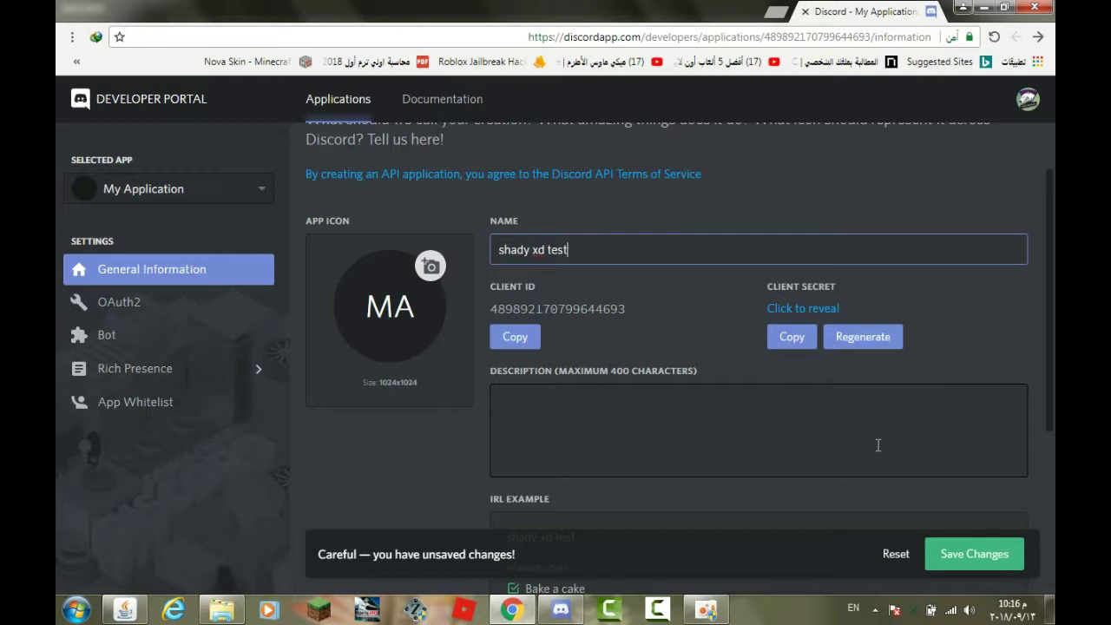
pyautogui.scroll(-3, 847, 447)
pyautogui.scroll(4, 810, 454)
pyautogui.scroll(-3, 810, 456)
pyautogui.click(946, 554)
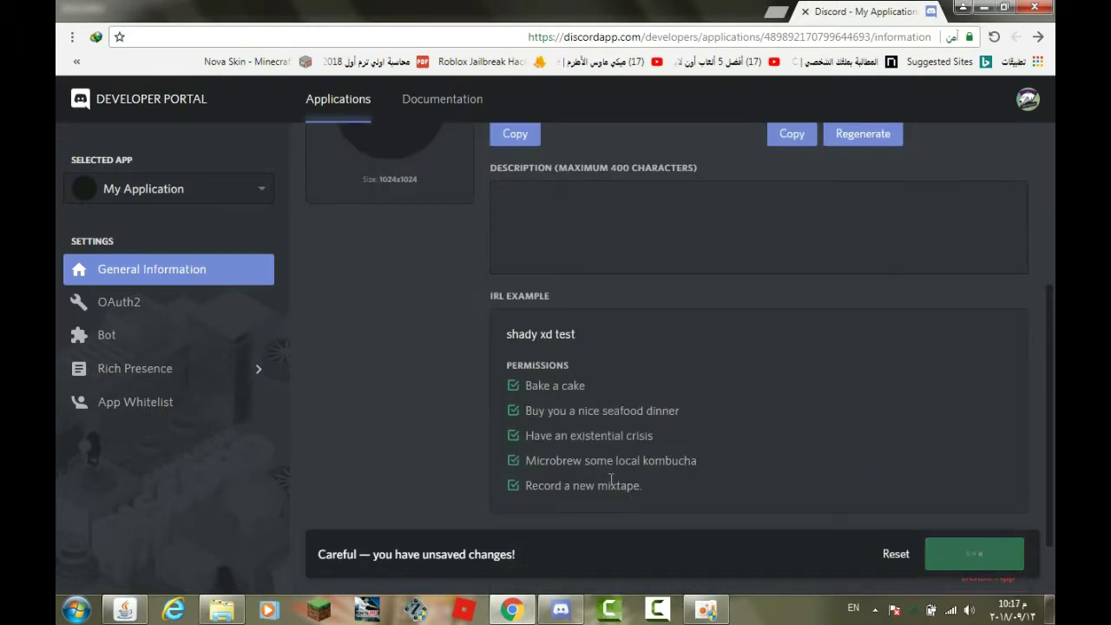
pyautogui.scroll(4, 609, 459)
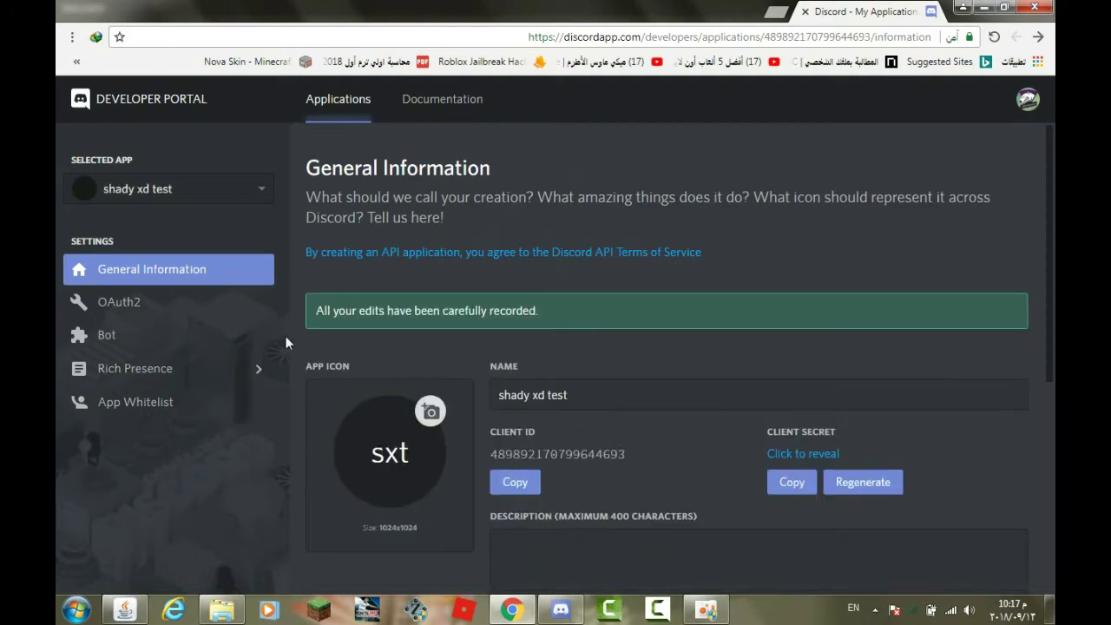
# Step: Add a bot user to the "shady xd test" application and confirm the irrevocable action
pyautogui.click(100, 330)
pyautogui.click(978, 353)
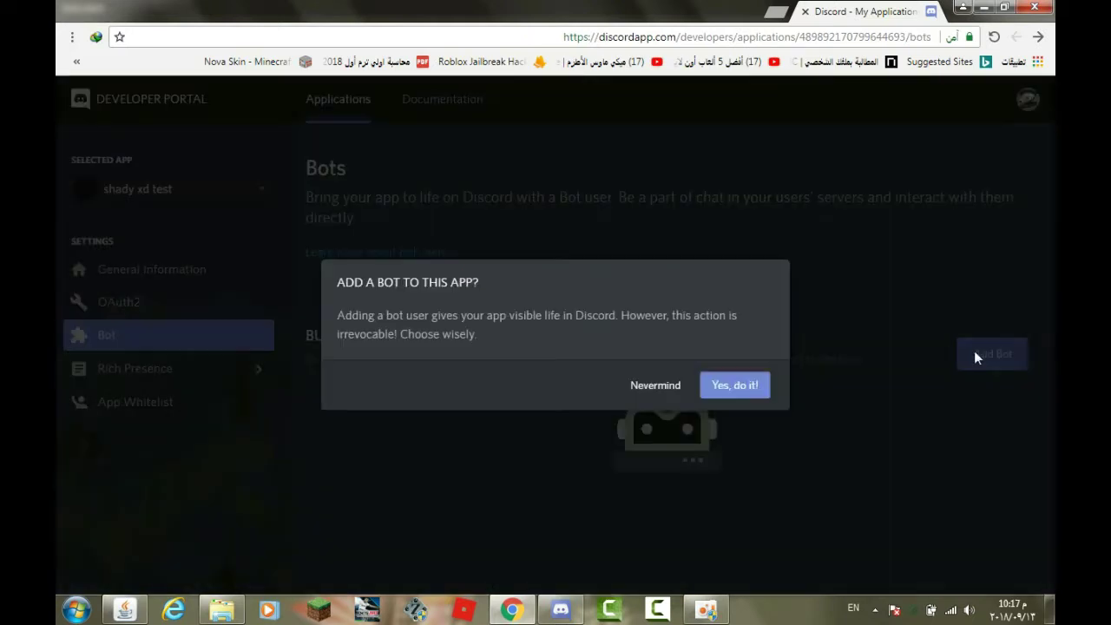
pyautogui.click(715, 386)
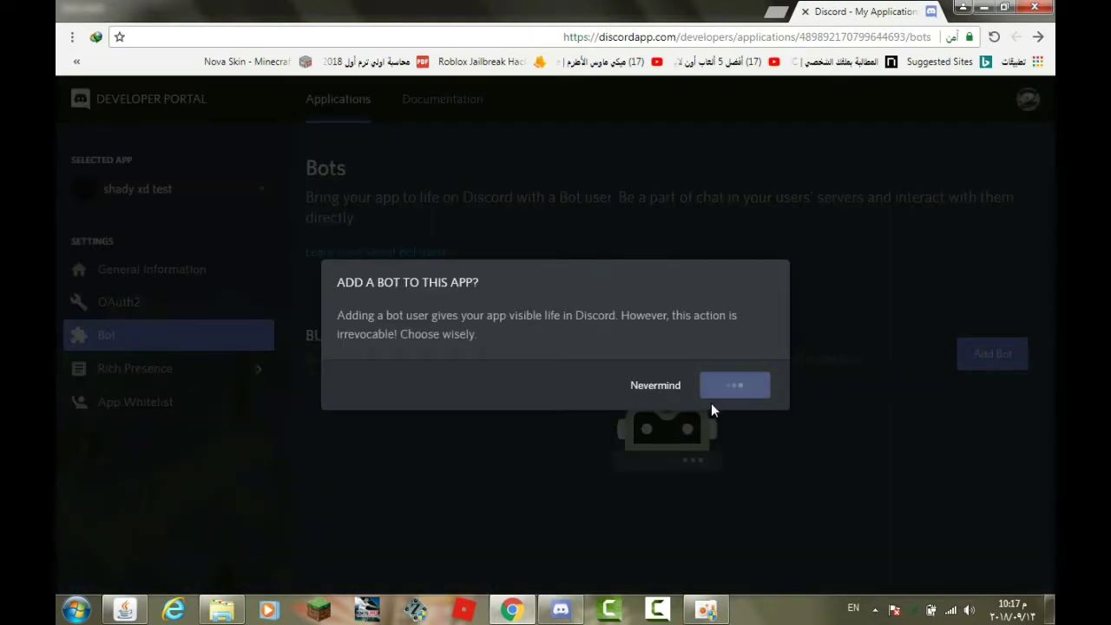
pyautogui.scroll(-2, 434, 304)
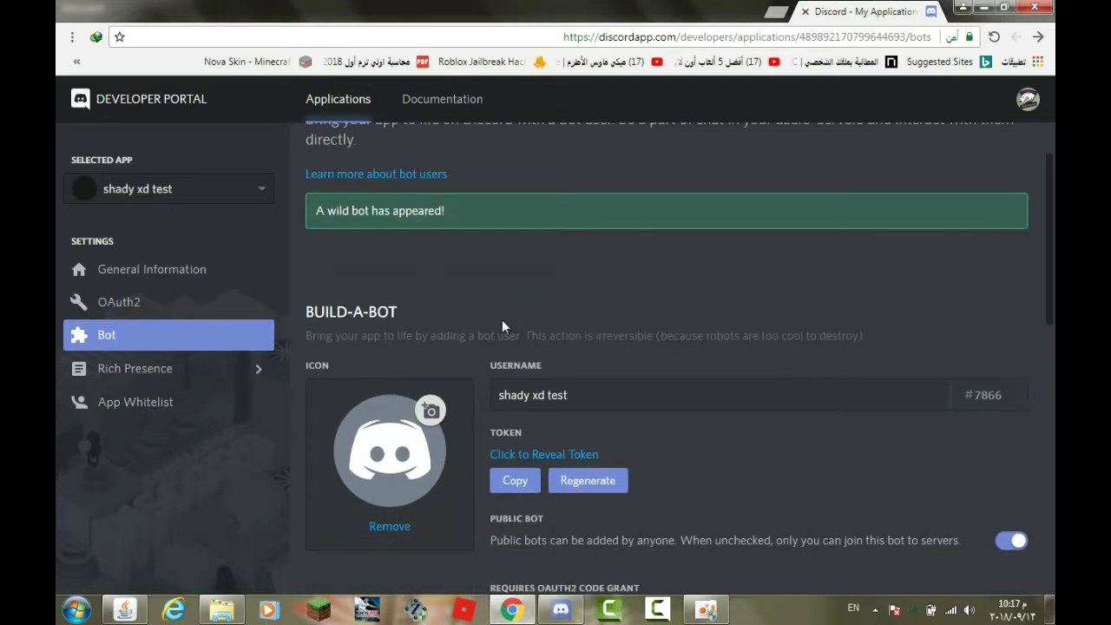
pyautogui.scroll(2, 428, 295)
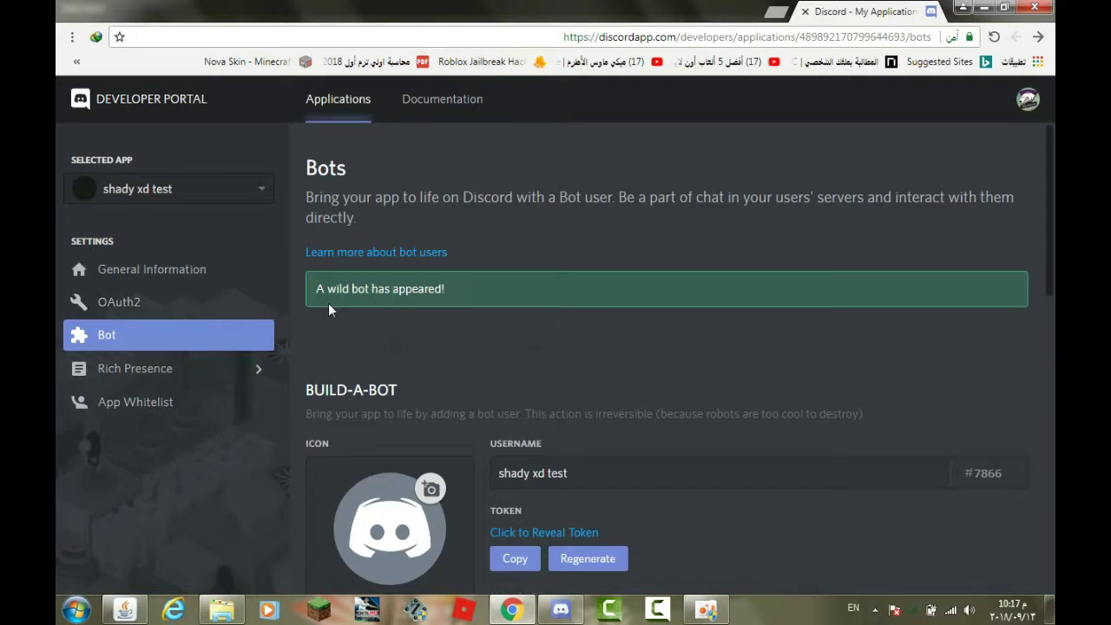
pyautogui.scroll(-2, 449, 327)
pyautogui.scroll(2, 411, 275)
pyautogui.scroll(-2, 479, 343)
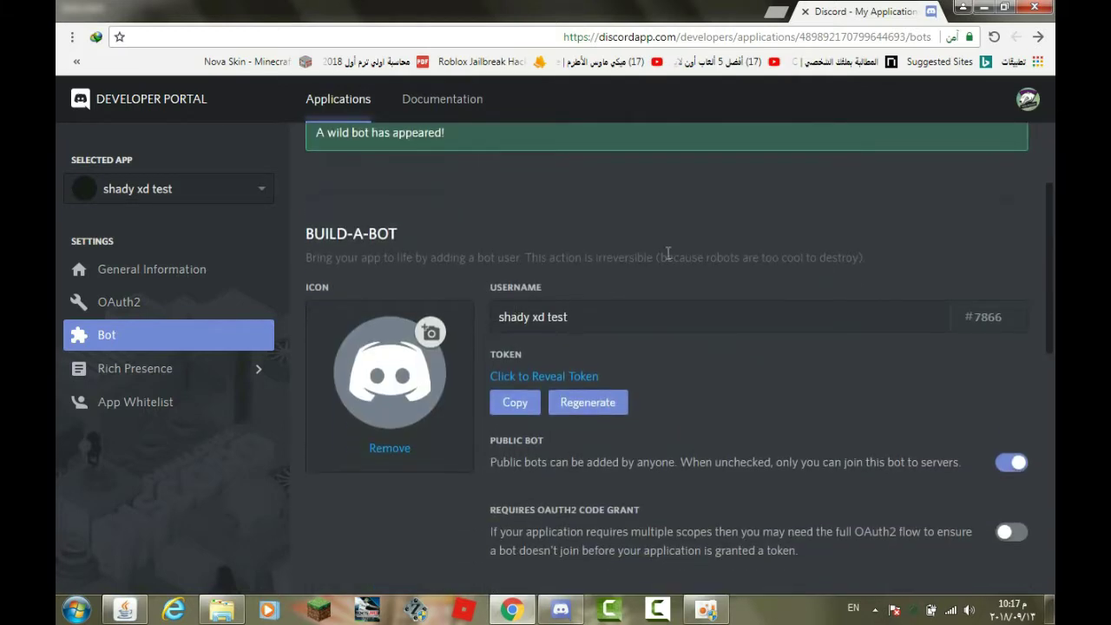
# Step: Try to set the bot's icon to the robot image 16361360 from the desktop and save it
pyautogui.click(601, 319)
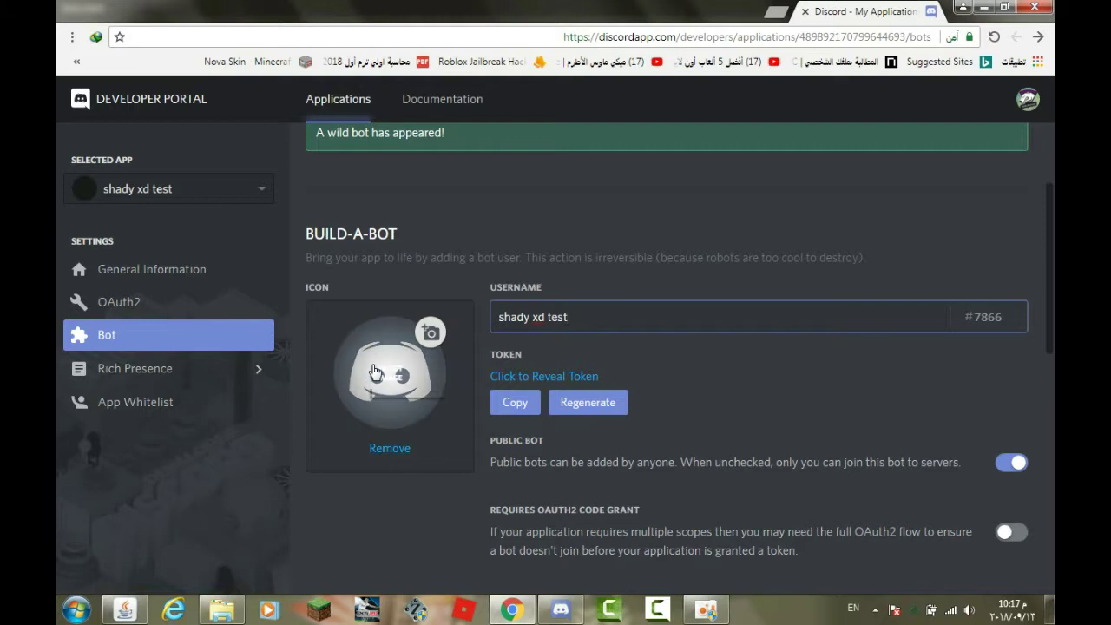
pyautogui.click(375, 374)
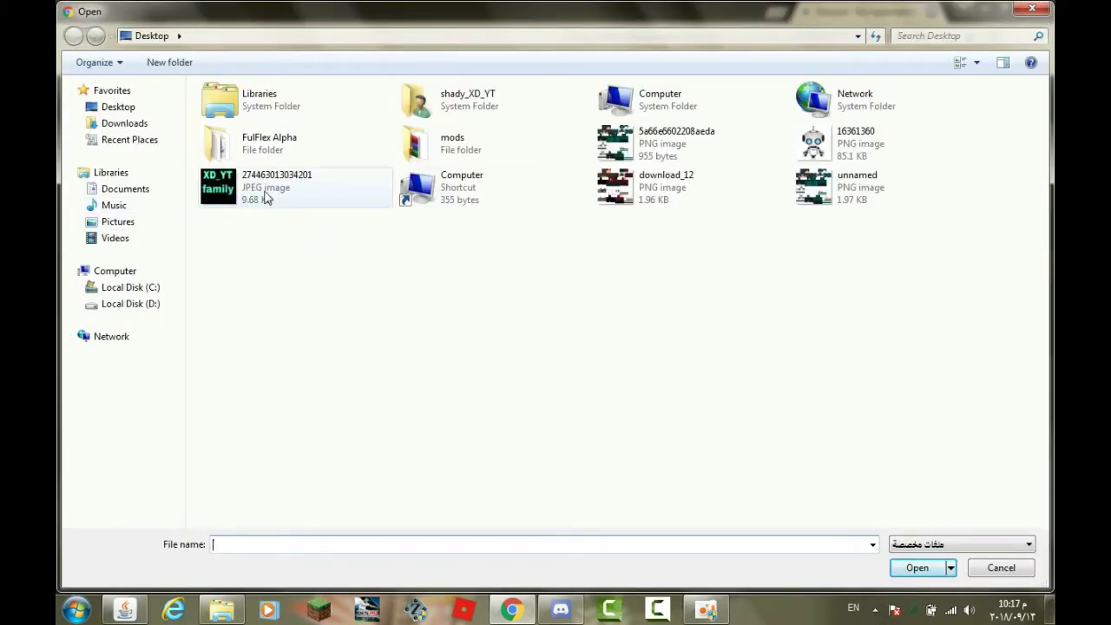
pyautogui.click(875, 141)
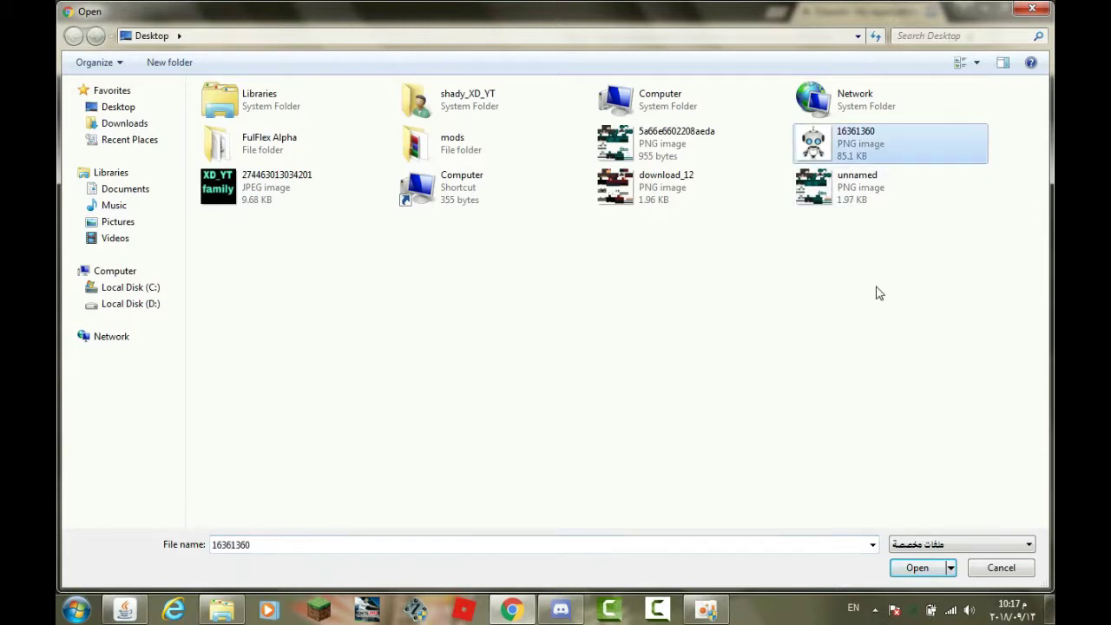
pyautogui.click(915, 573)
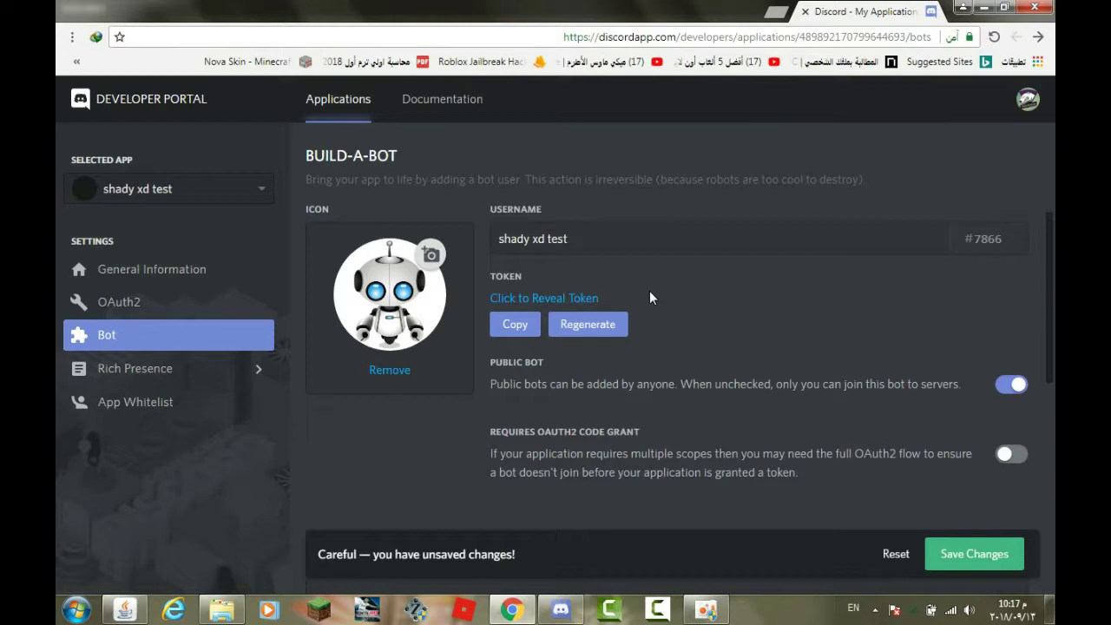
pyautogui.scroll(-2, 545, 330)
pyautogui.scroll(-5, 761, 373)
pyautogui.scroll(4, 772, 371)
pyautogui.click(998, 555)
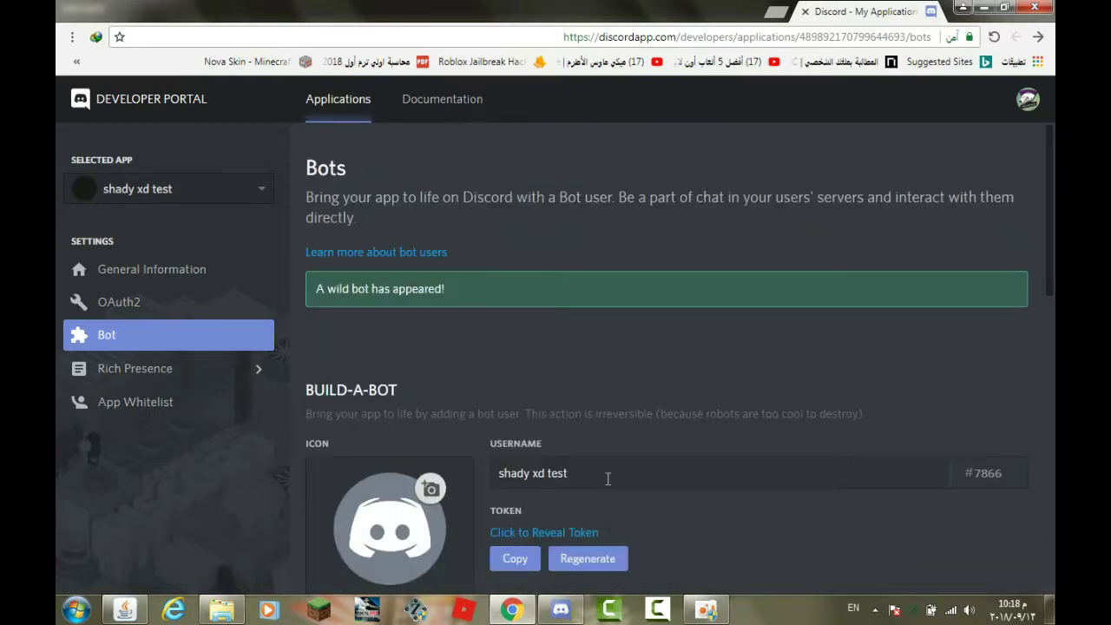
# Step: Upload the robot image 16361360 from the desktop as the bot's icon and save the changes
pyautogui.scroll(-2, 405, 458)
pyautogui.click(401, 399)
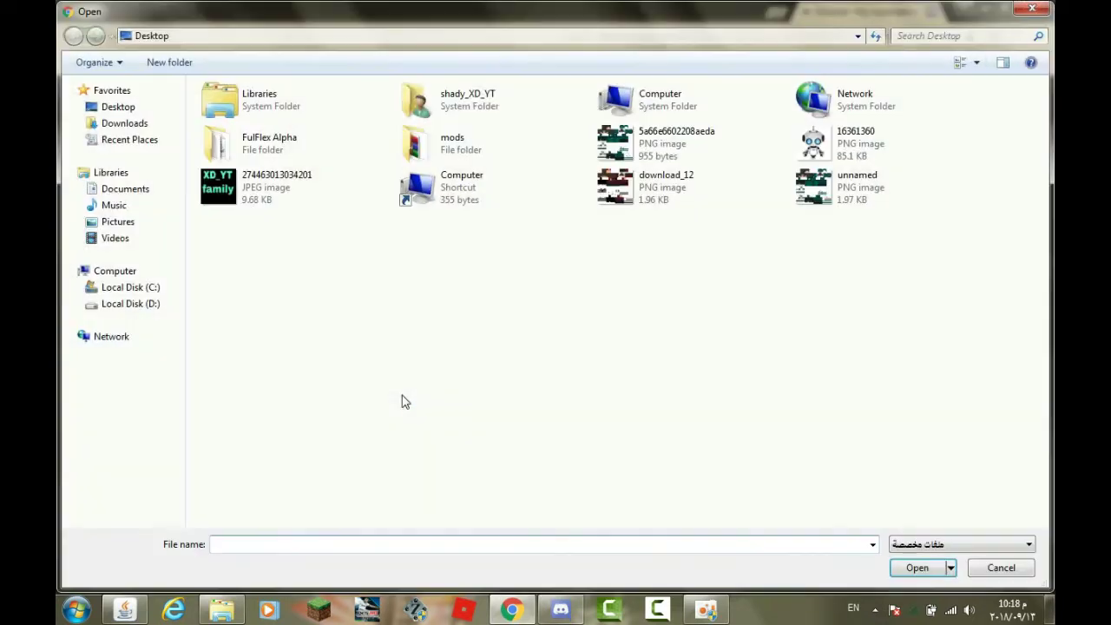
pyautogui.click(855, 144)
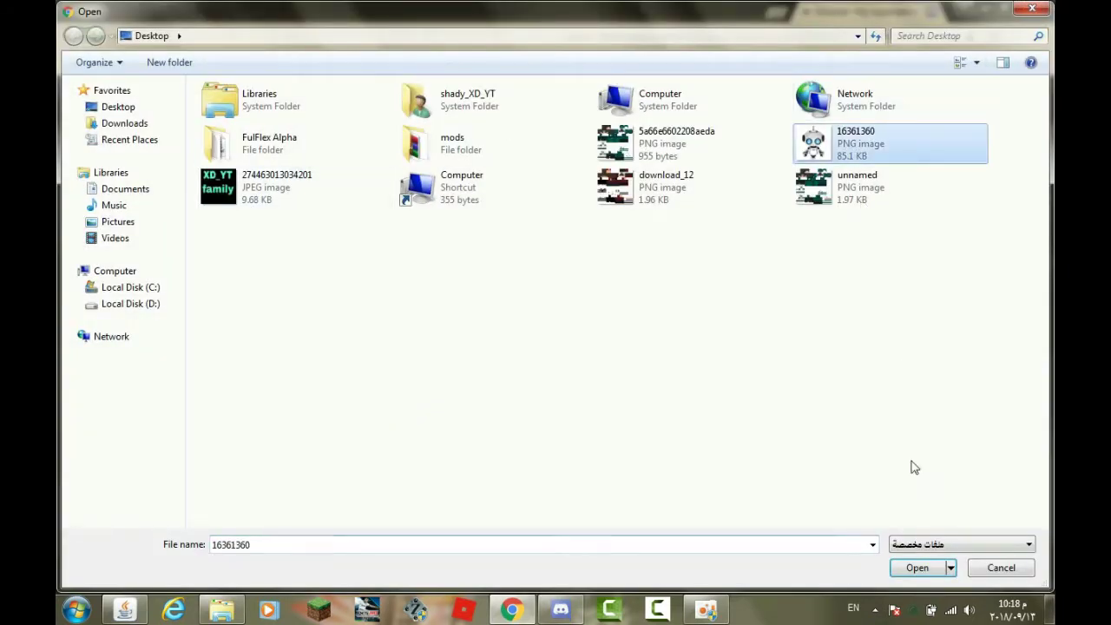
pyautogui.click(917, 567)
pyautogui.scroll(-5, 868, 469)
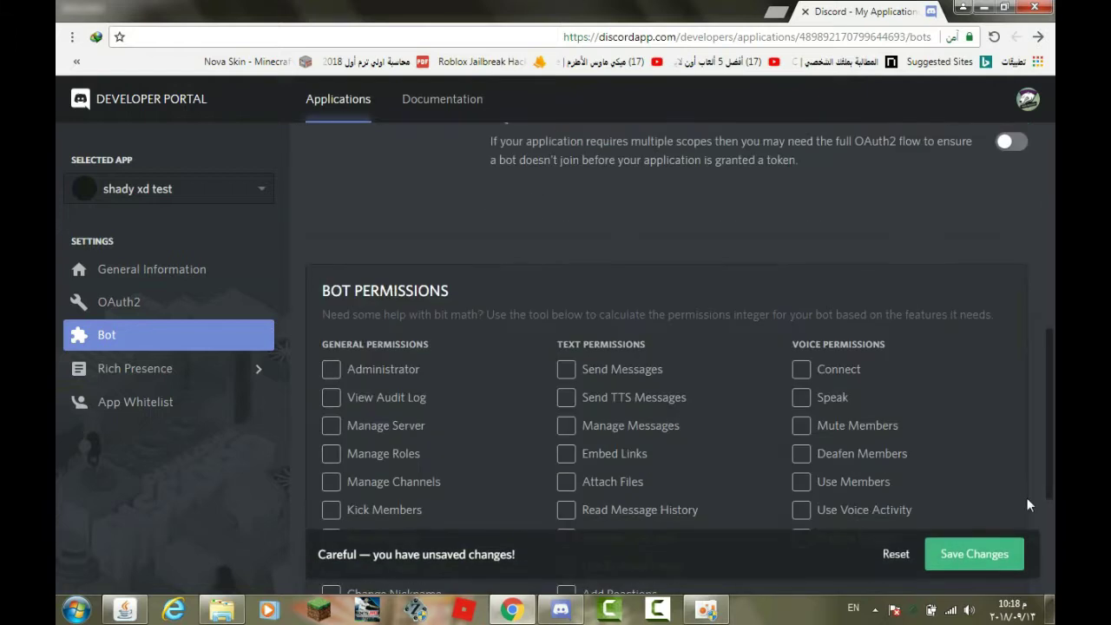
pyautogui.scroll(5, 980, 434)
pyautogui.scroll(2, 955, 416)
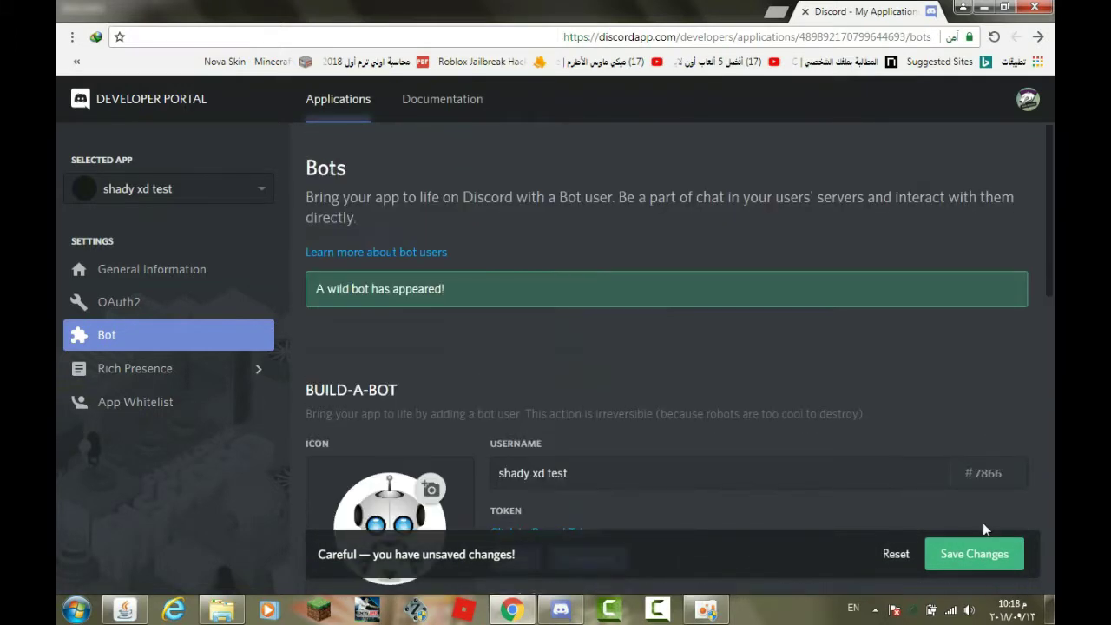
pyautogui.click(974, 554)
pyautogui.scroll(-1, 957, 424)
pyautogui.scroll(-1, 956, 413)
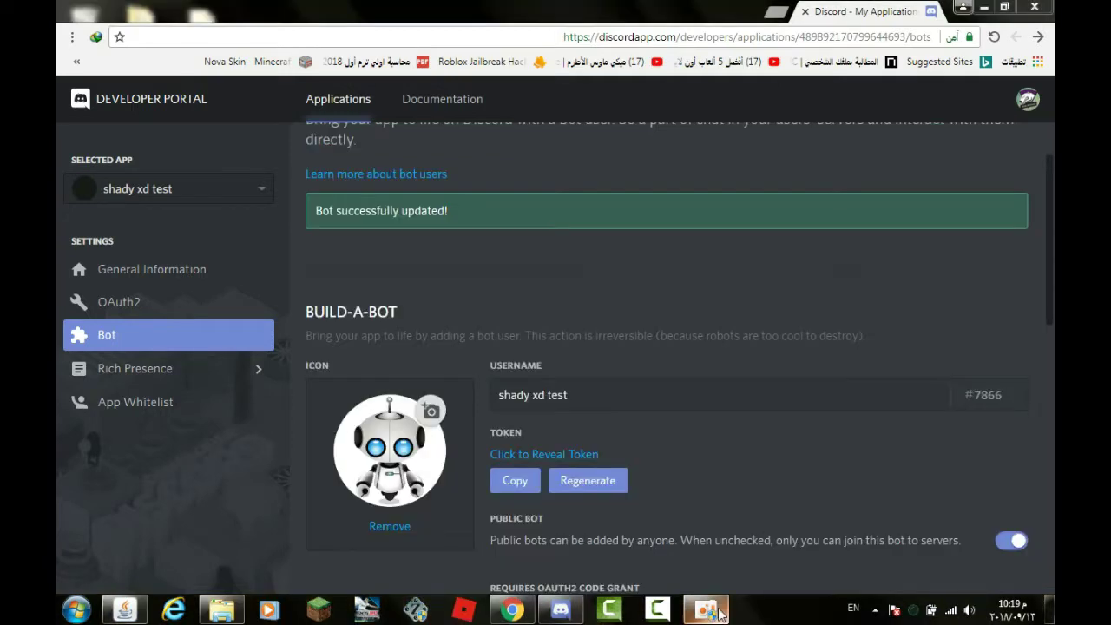
pyautogui.moveTo(717, 604)
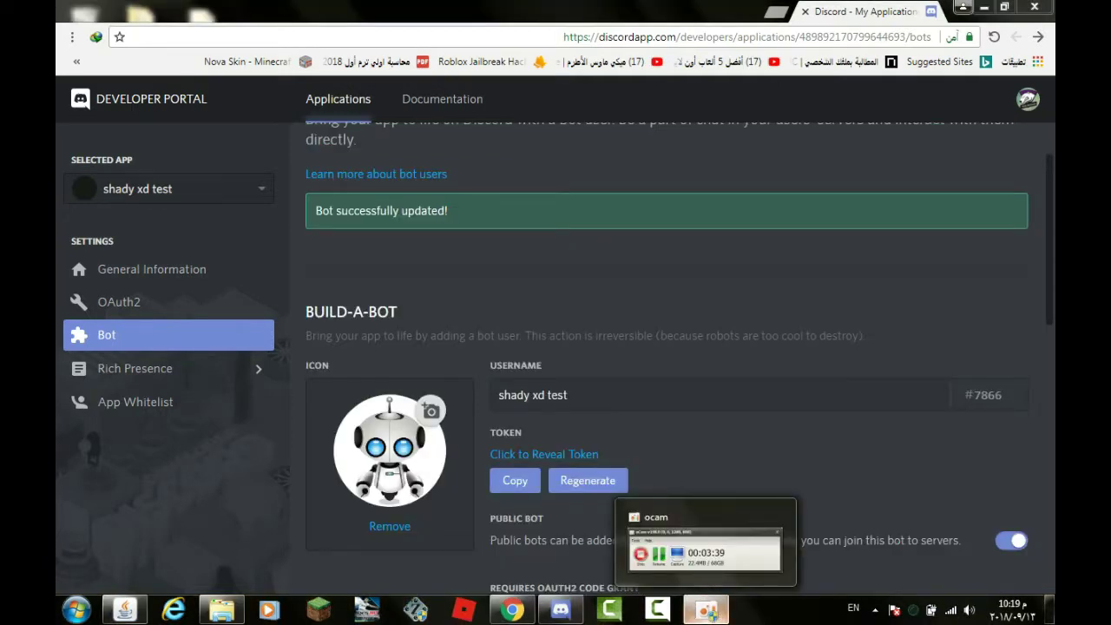
pyautogui.click(717, 610)
pyautogui.click(717, 610)
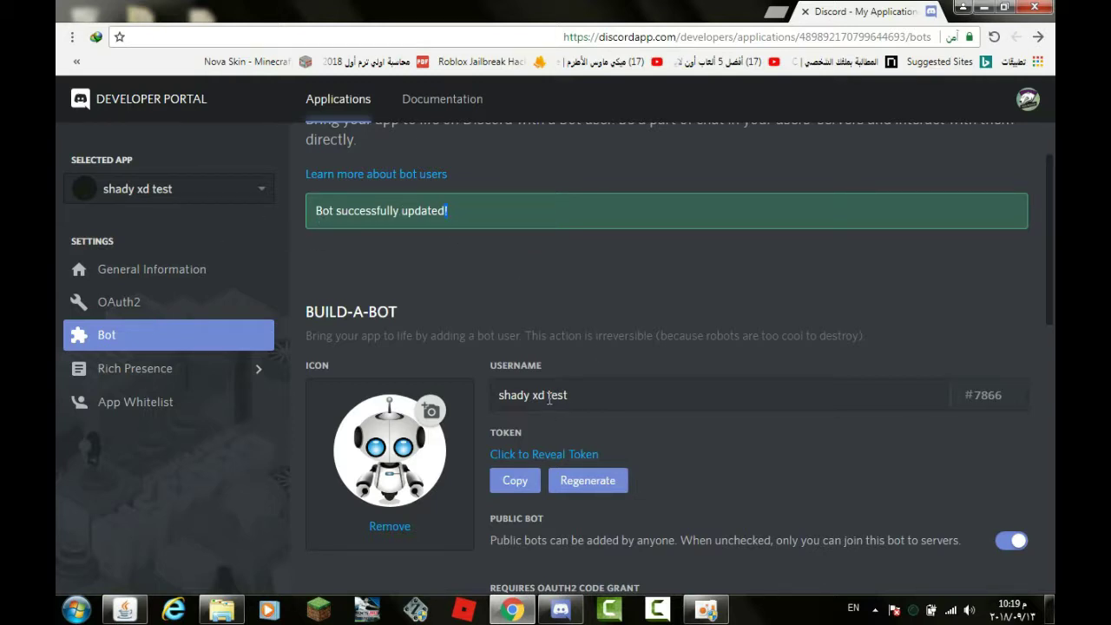
pyautogui.moveTo(550, 398); pyautogui.dragTo(408, 482)
pyautogui.scroll(-1, 520, 459)
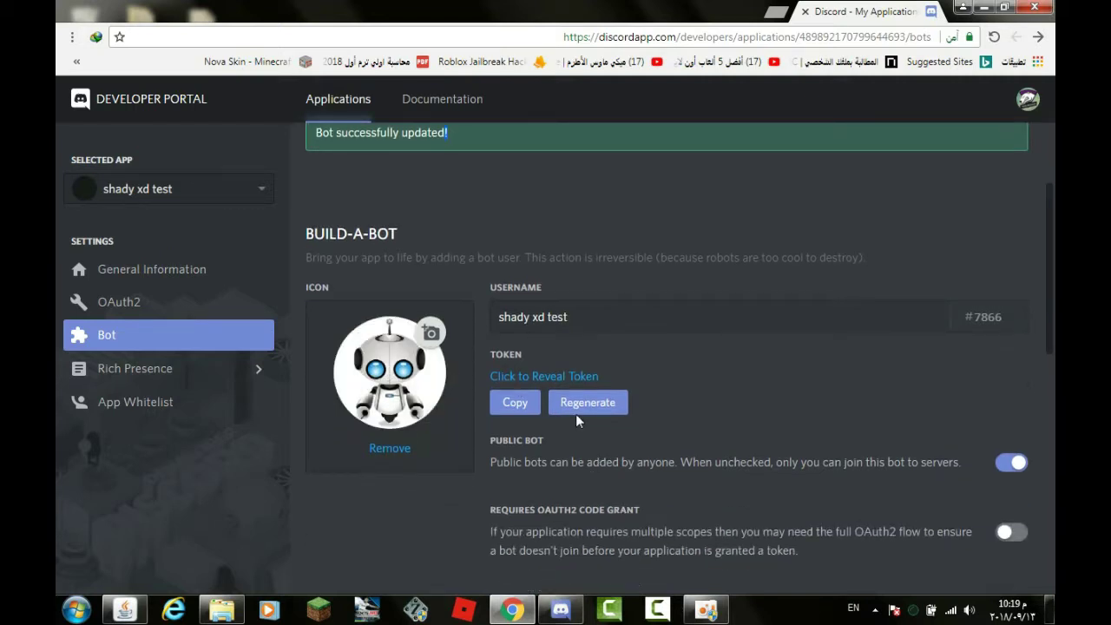
pyautogui.click(775, 12)
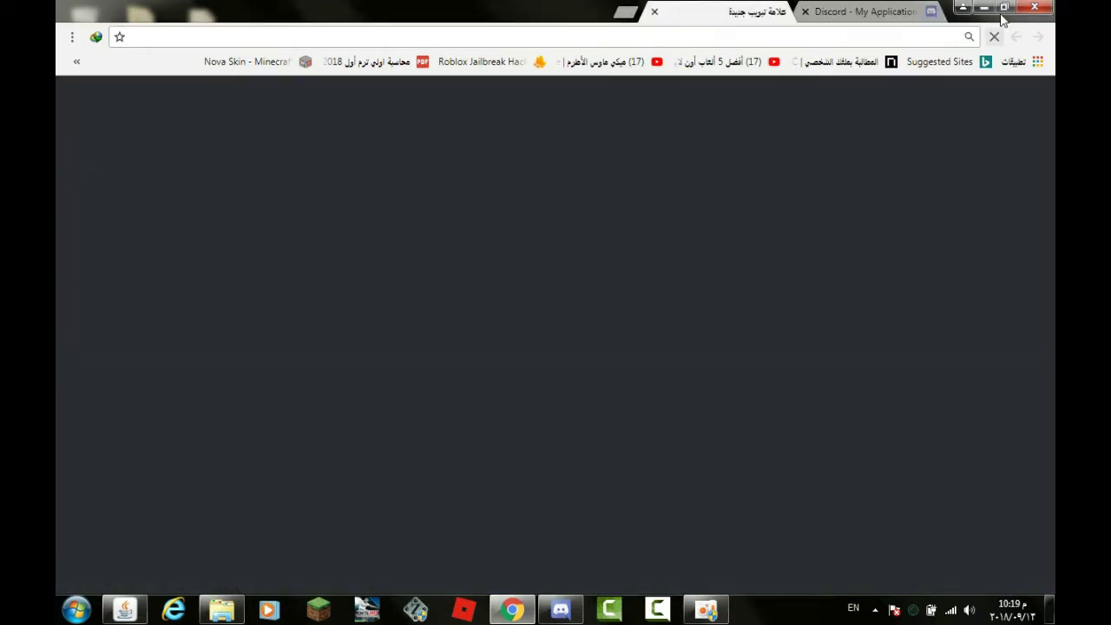
pyautogui.click(983, 7)
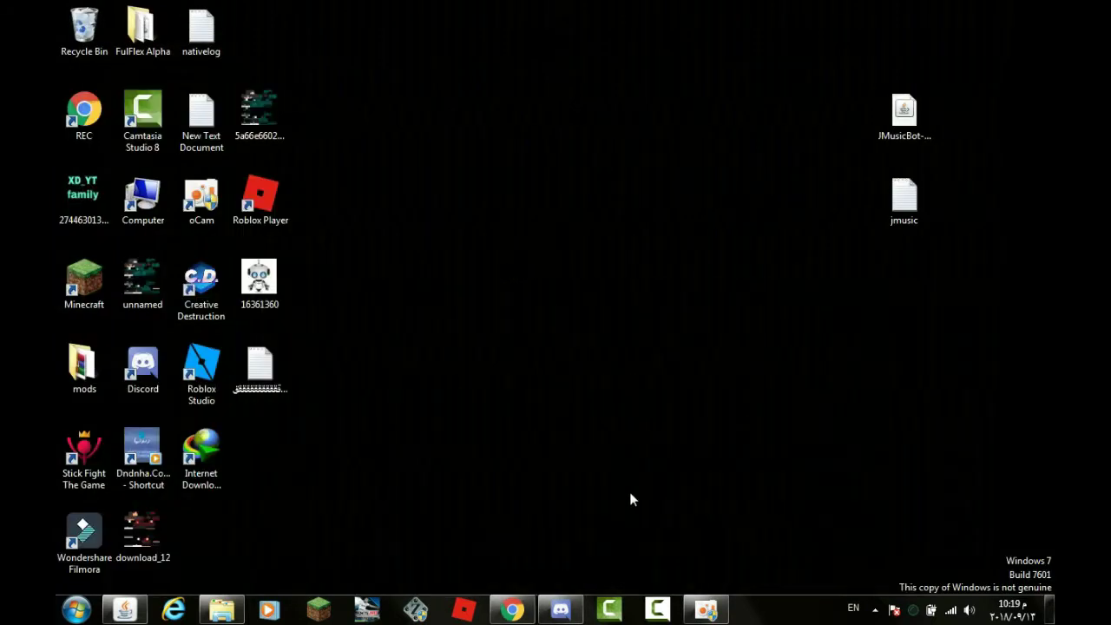
pyautogui.doubleClick(903, 198)
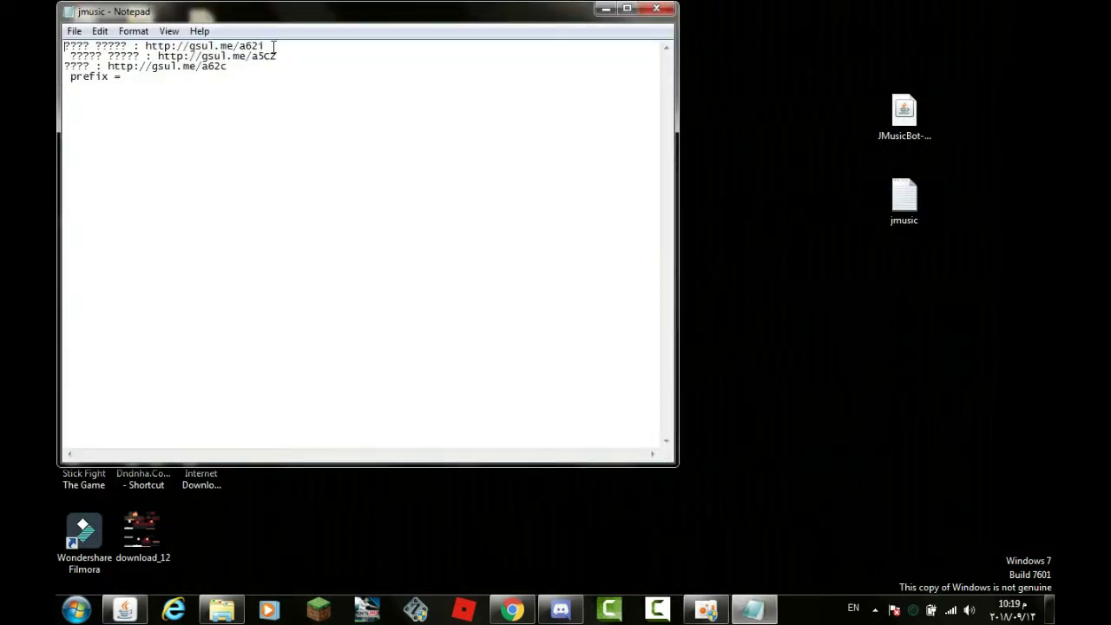
pyautogui.moveTo(65, 66); pyautogui.dragTo(233, 66)
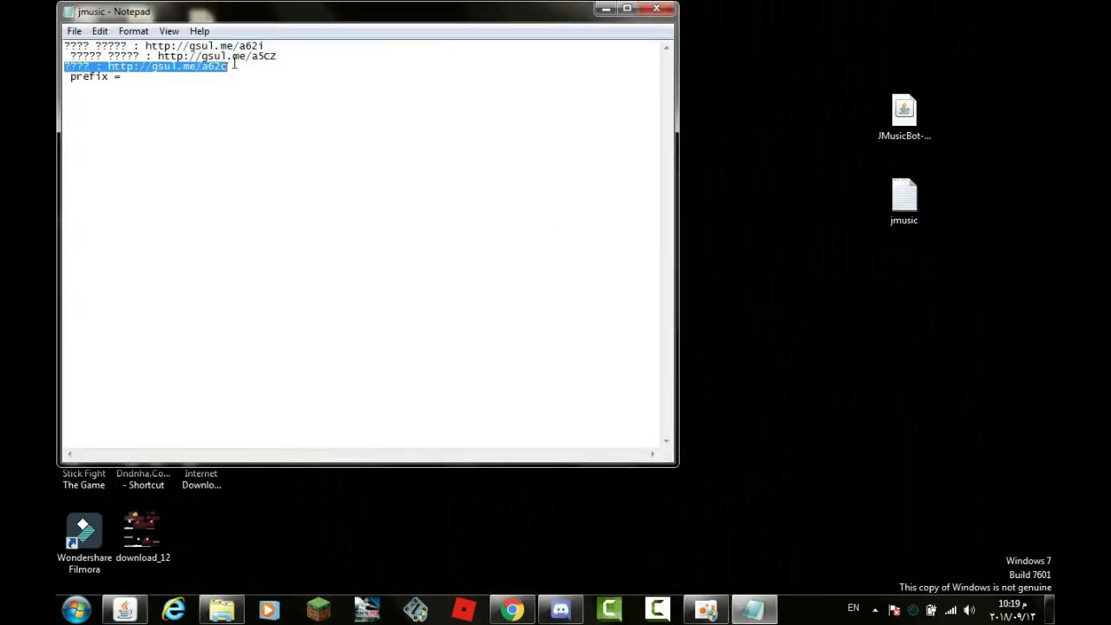
pyautogui.click(286, 94)
pyautogui.doubleClick(262, 57)
pyautogui.hotkey('ctrl', 'c')
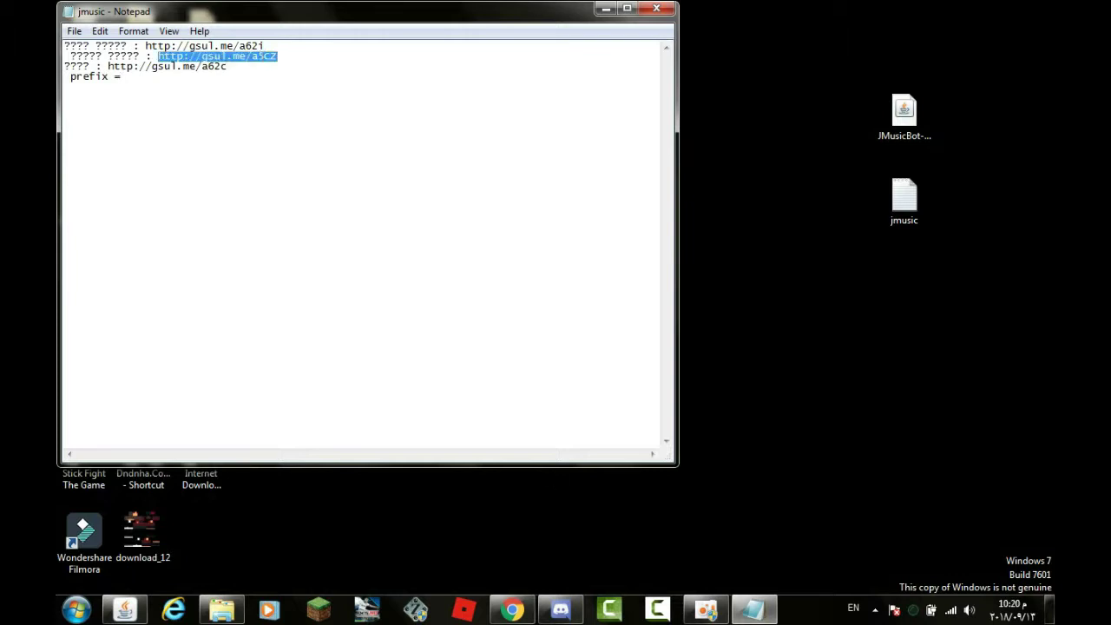
# Step: Load the copied link in the browser's new tab and continue past the captcha page, closing the pop-up ad
pyautogui.click(513, 610)
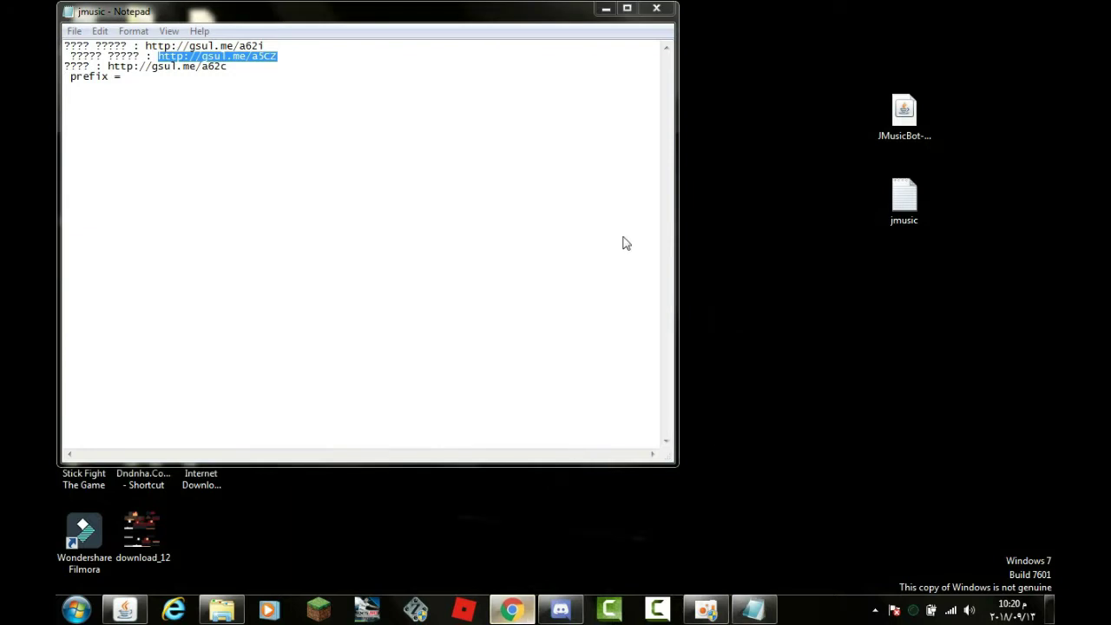
pyautogui.click(684, 42)
pyautogui.hotkey('ctrl', 'v')
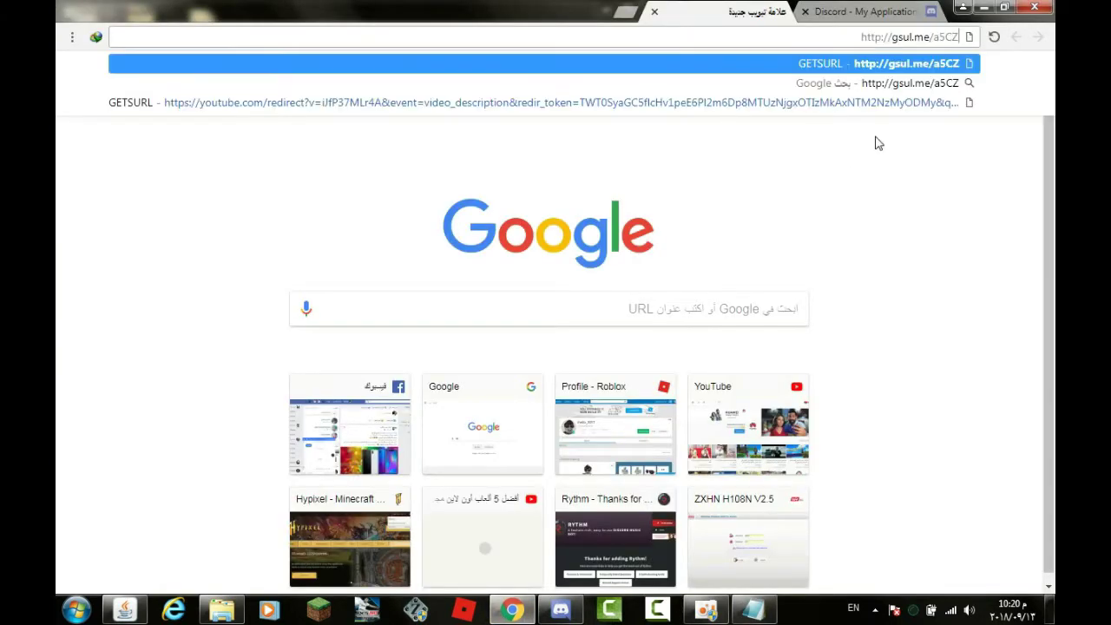
pyautogui.press('Return')
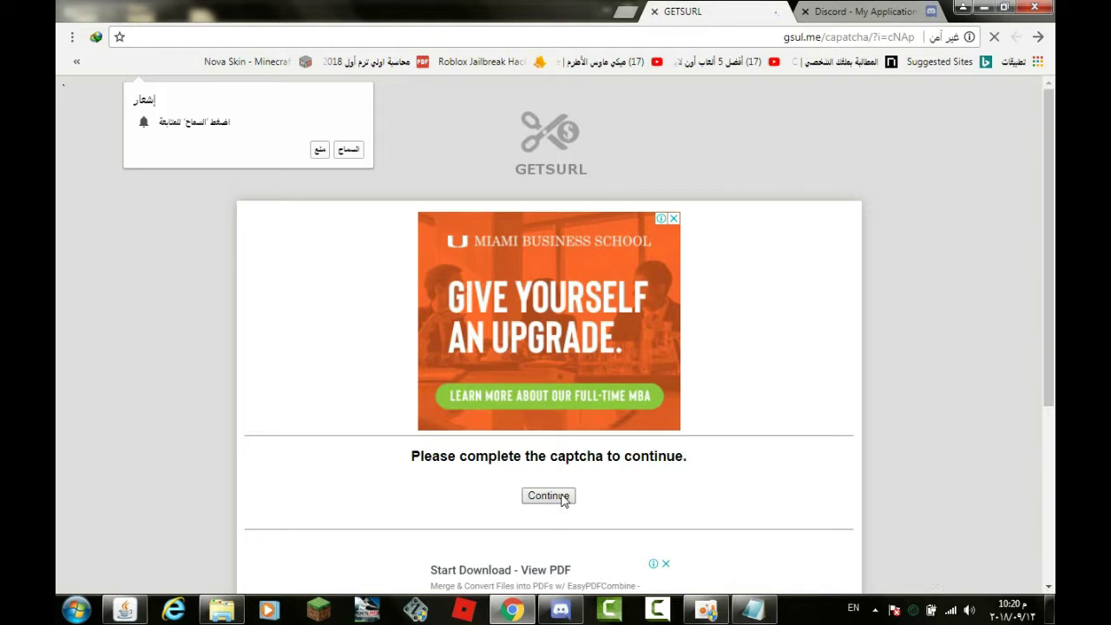
pyautogui.click(560, 499)
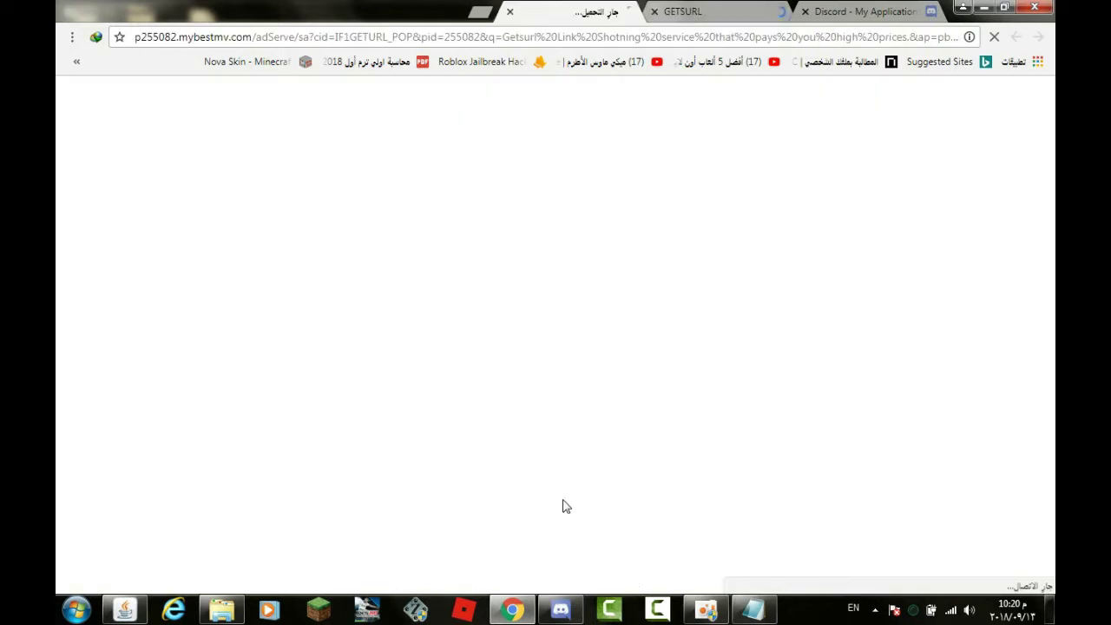
pyautogui.click(509, 12)
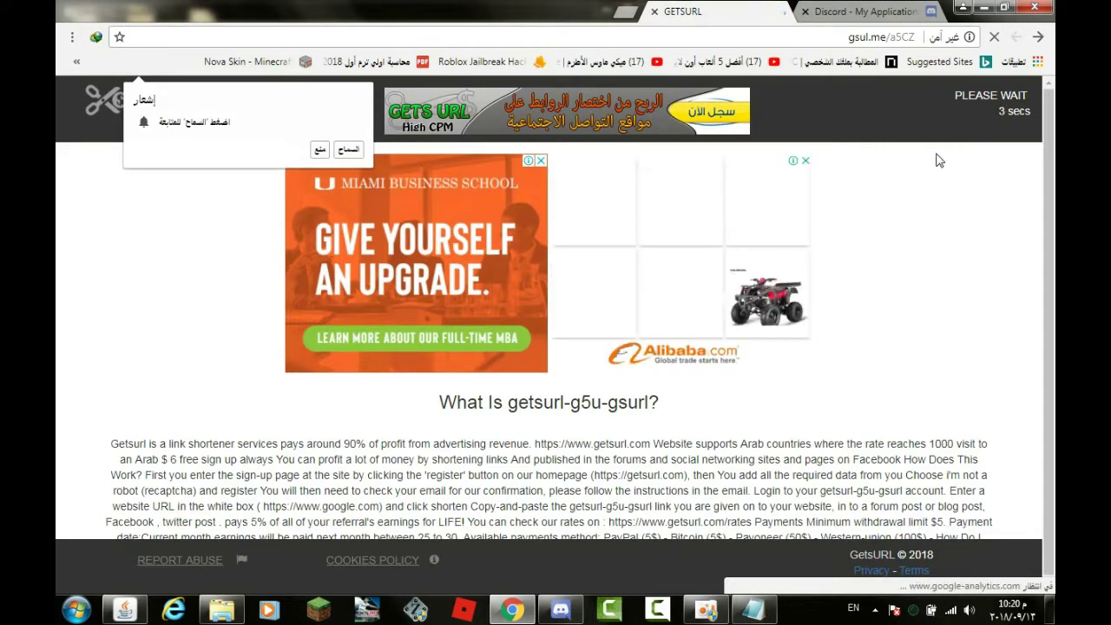
# Step: Skip the link shortener's ad to reach the JMusicBot-0.1.2 download and cancel saving the file
pyautogui.click(969, 105)
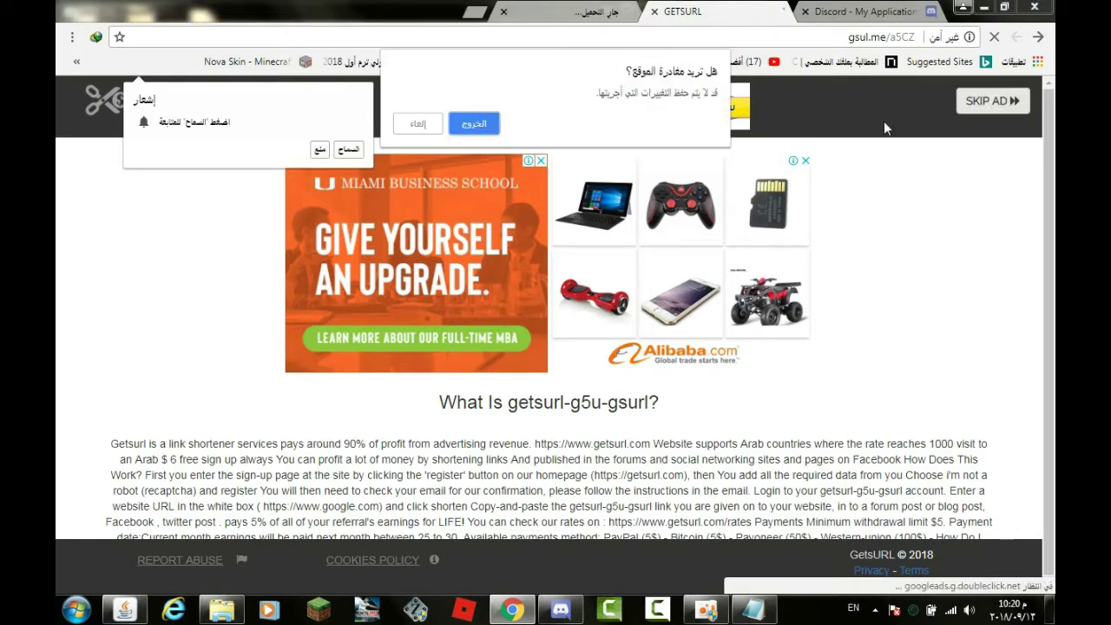
pyautogui.click(490, 124)
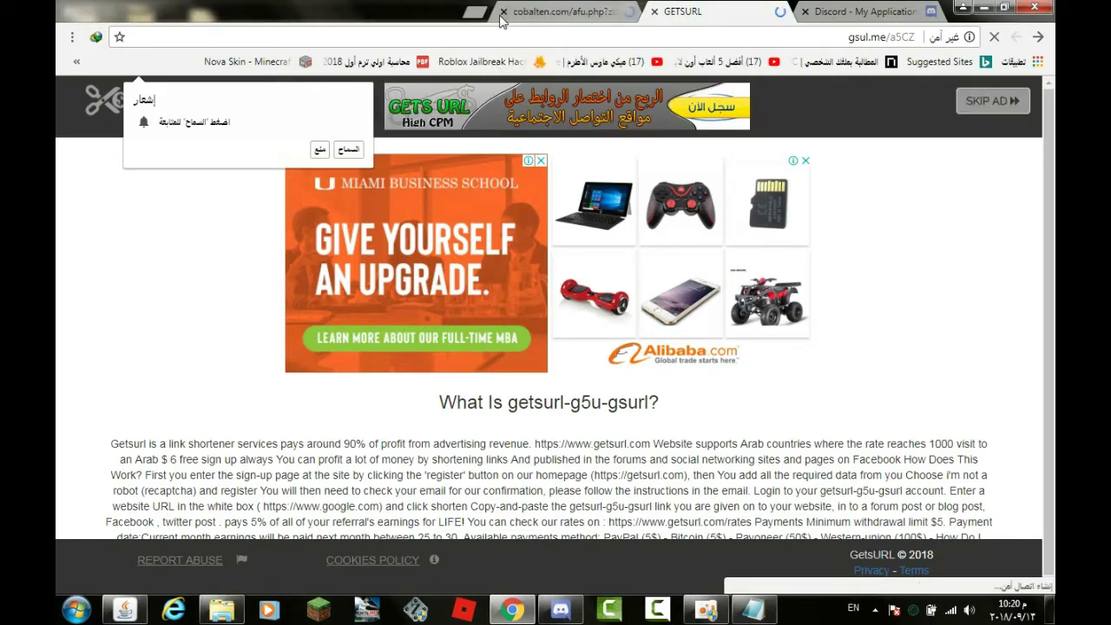
pyautogui.click(630, 11)
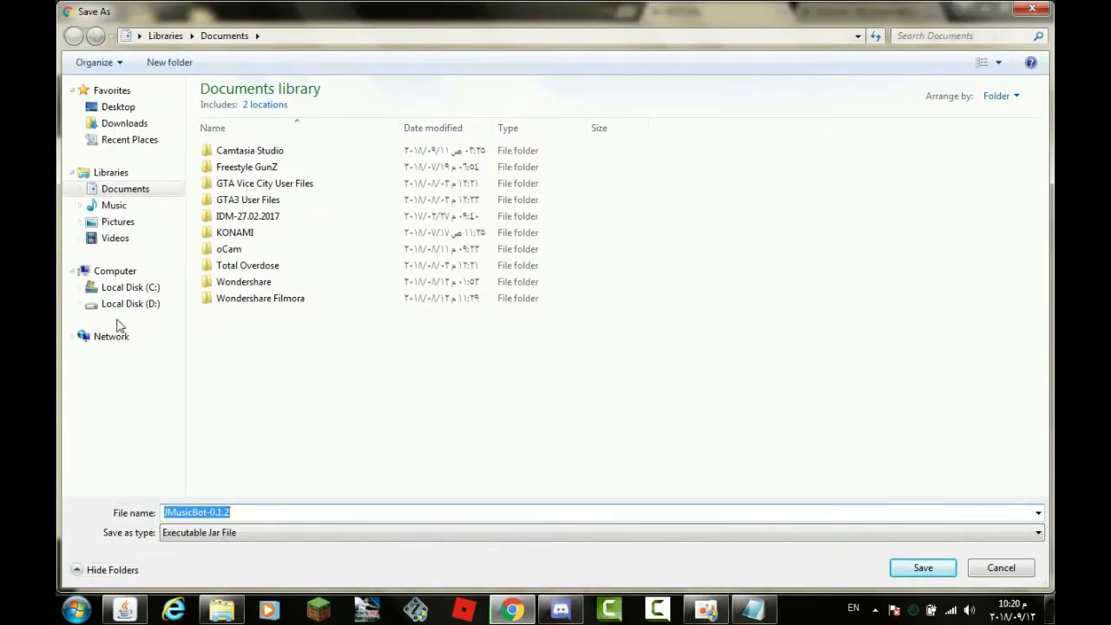
pyautogui.click(697, 231)
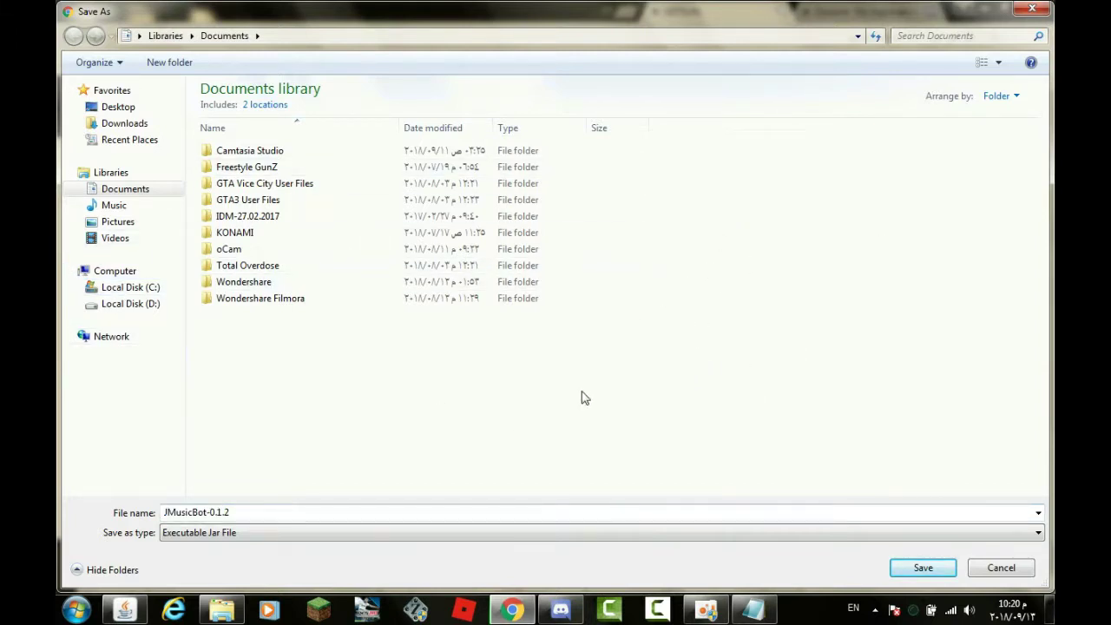
pyautogui.click(1033, 9)
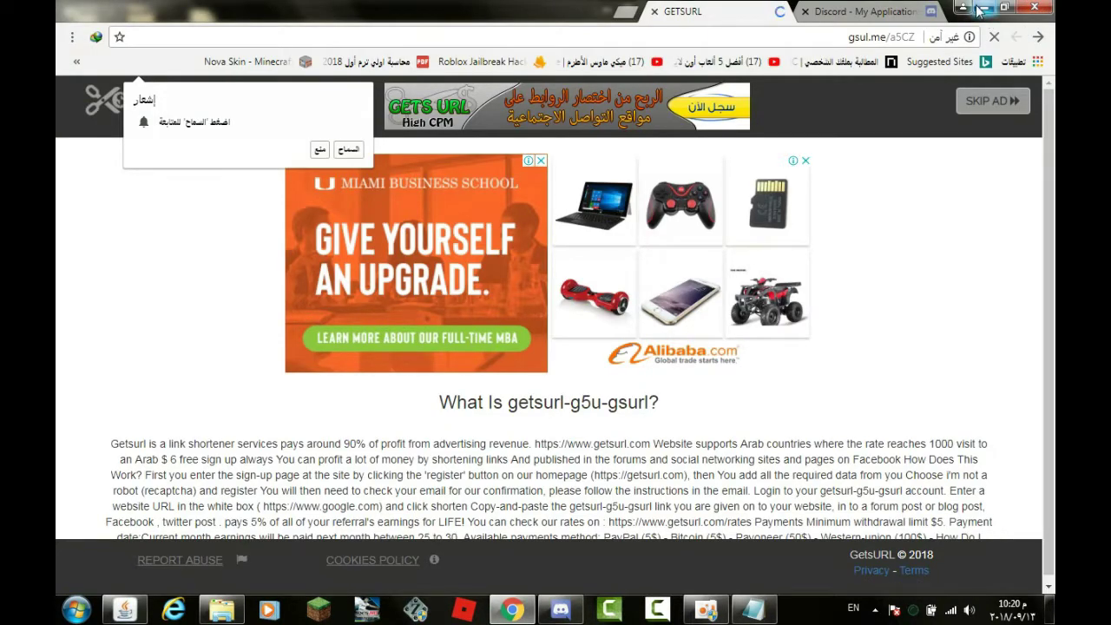
# Step: Move the JMusicBot file to the middle of the desktop and launch it, acknowledging the config.txt notice
pyautogui.click(982, 9)
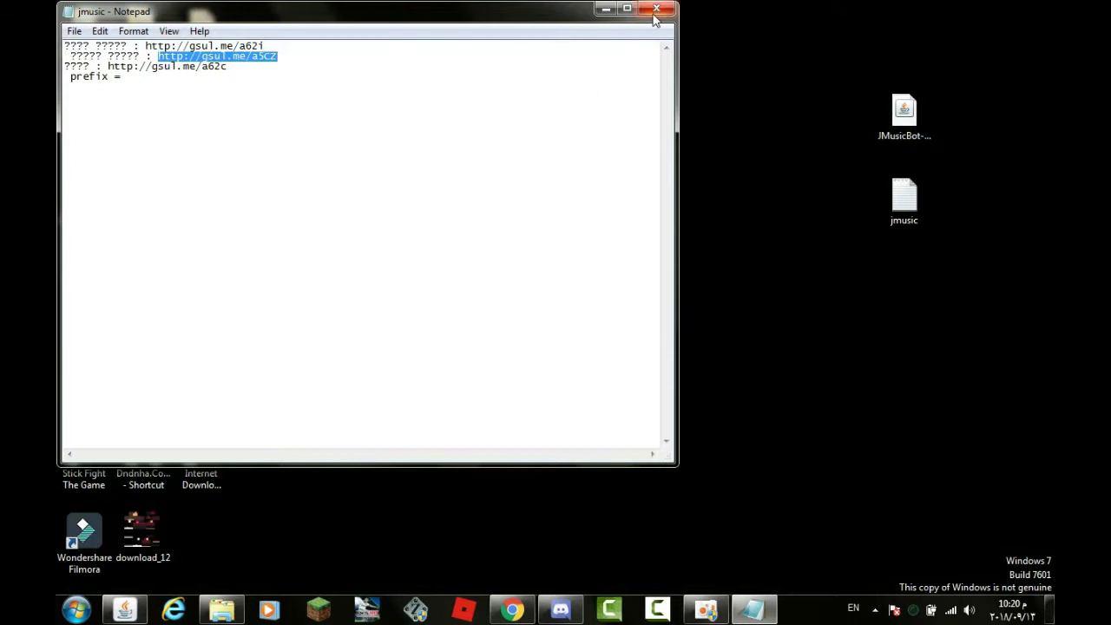
pyautogui.click(656, 8)
pyautogui.moveTo(901, 121); pyautogui.dragTo(580, 295)
pyautogui.rightClick(610, 176)
pyautogui.click(501, 307)
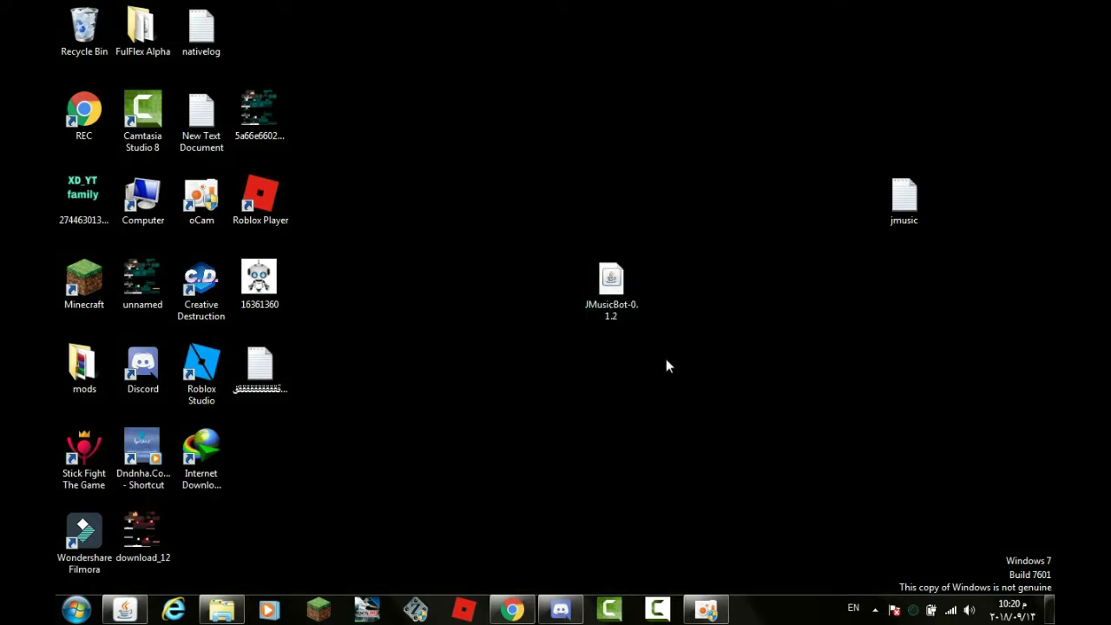
pyautogui.rightClick(734, 223)
pyautogui.click(755, 269)
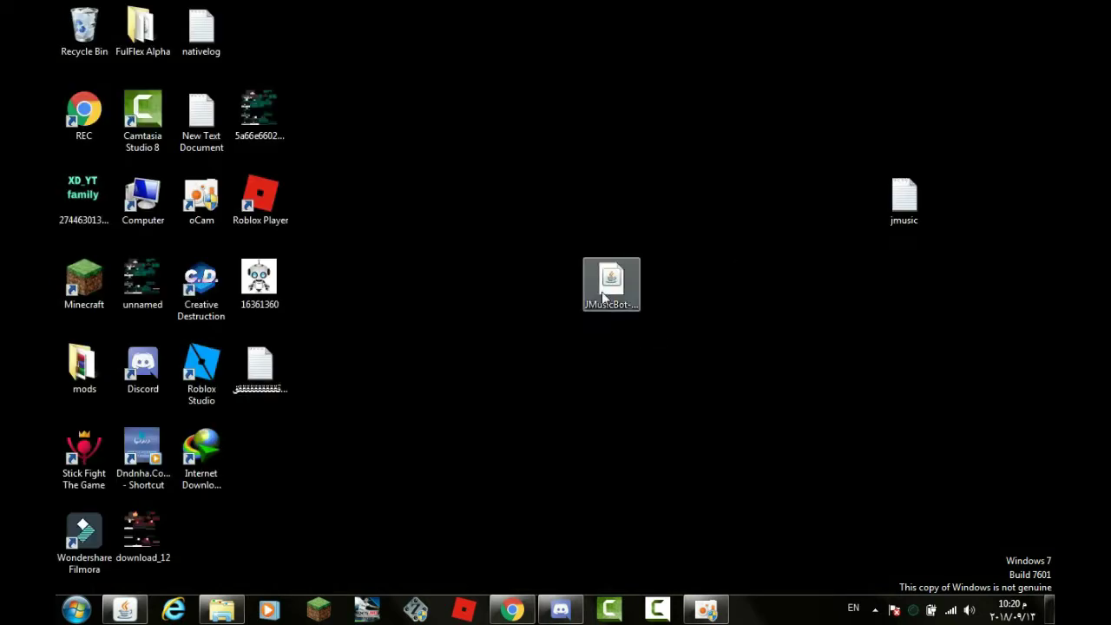
pyautogui.doubleClick(603, 295)
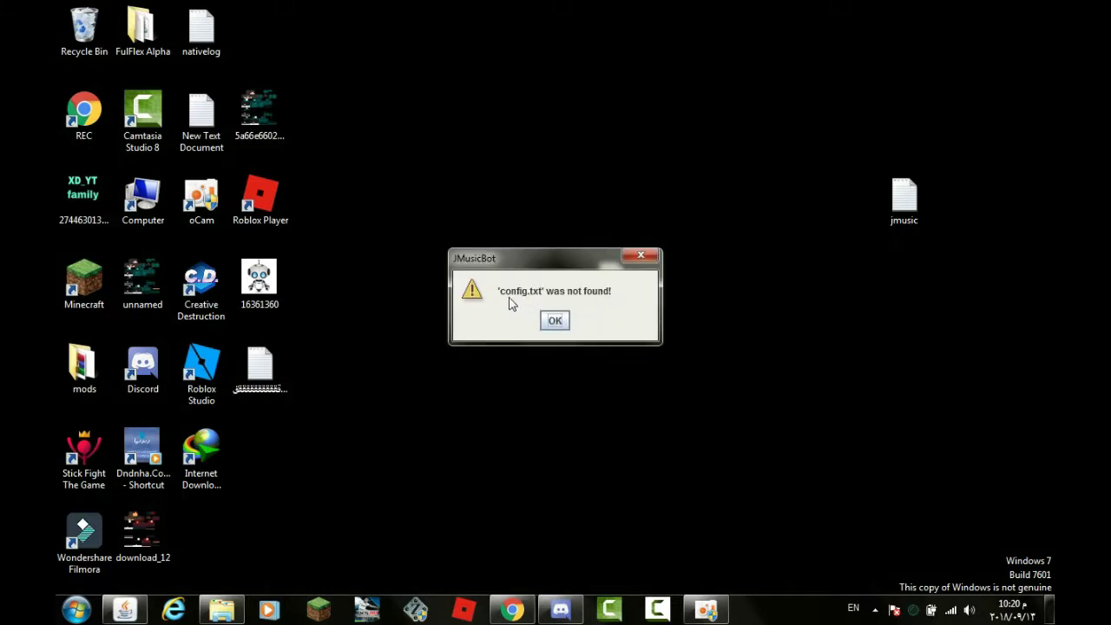
pyautogui.click(563, 321)
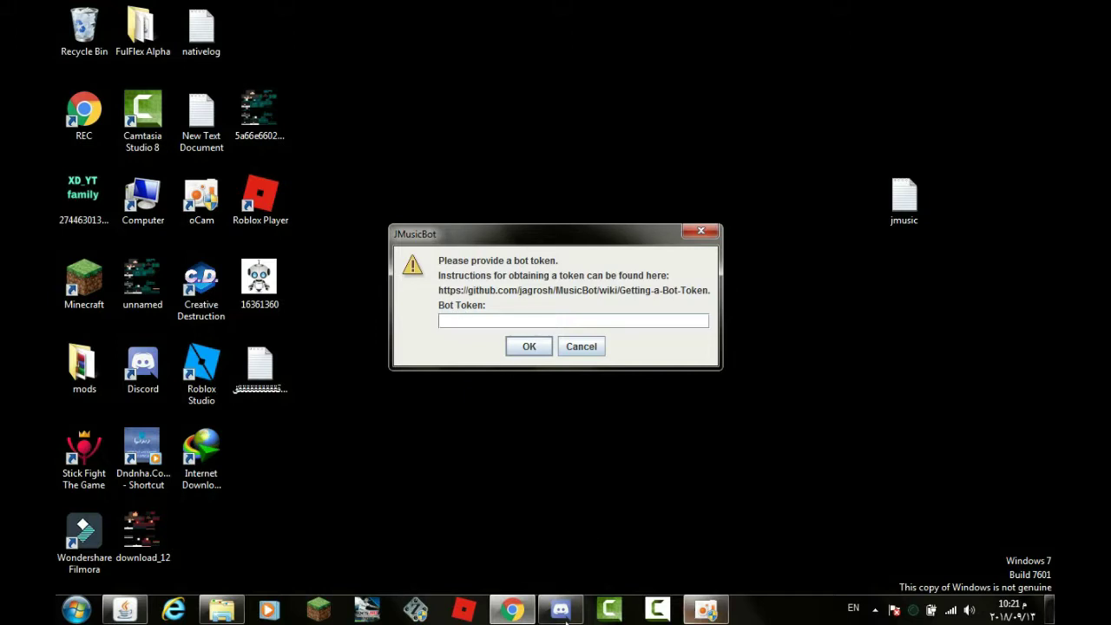
# Step: Reveal the token of the "shady xd test" bot in the browser's Developer Portal and copy it
pyautogui.click(513, 610)
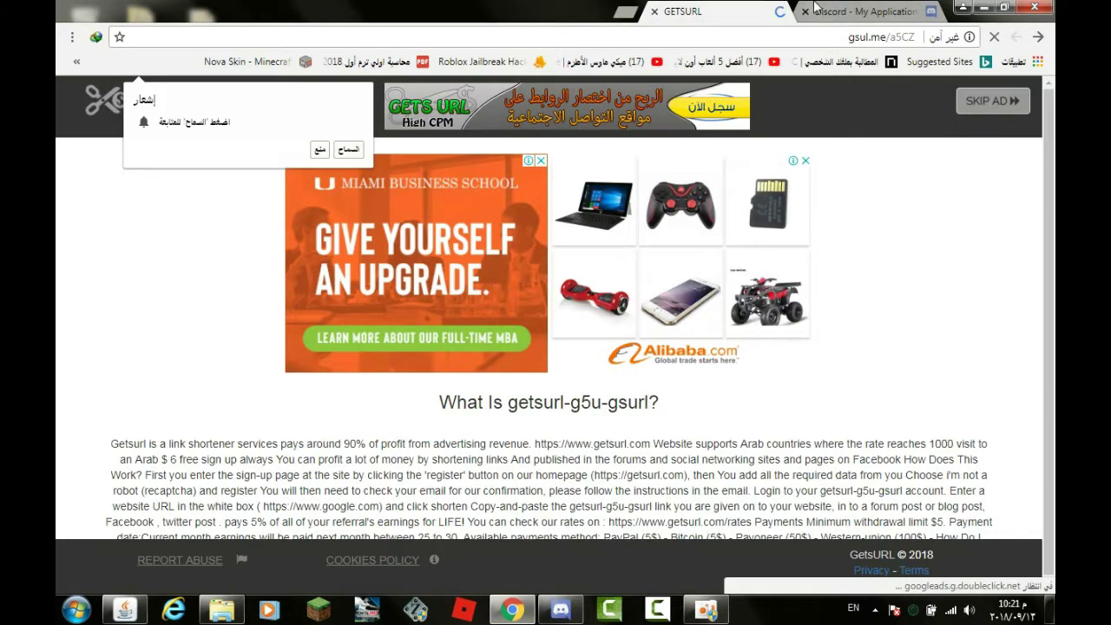
pyautogui.click(861, 10)
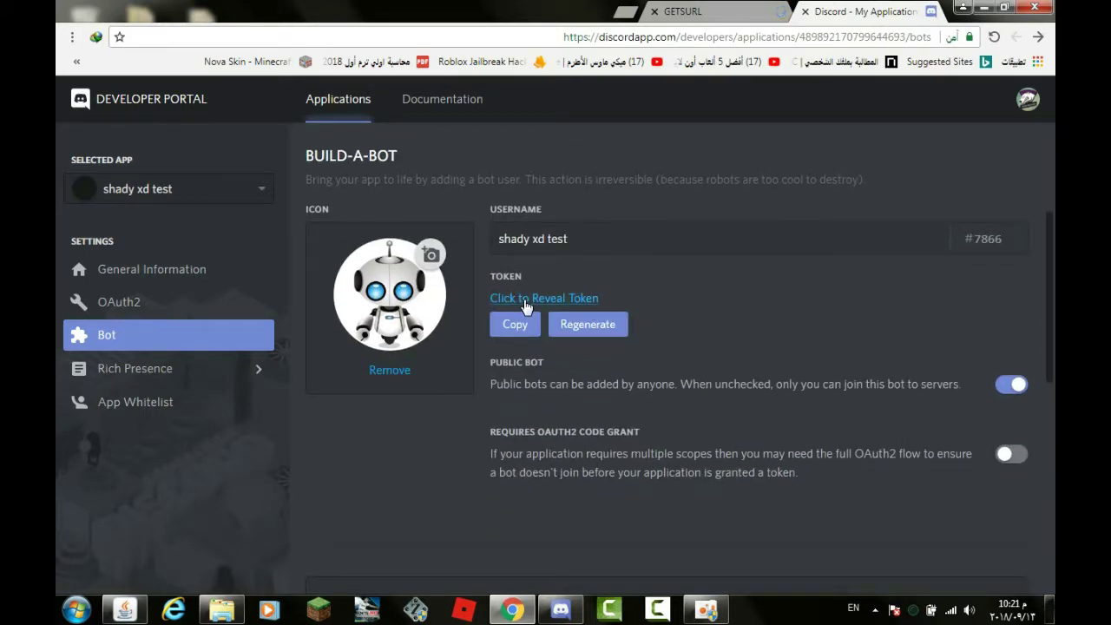
pyautogui.click(547, 301)
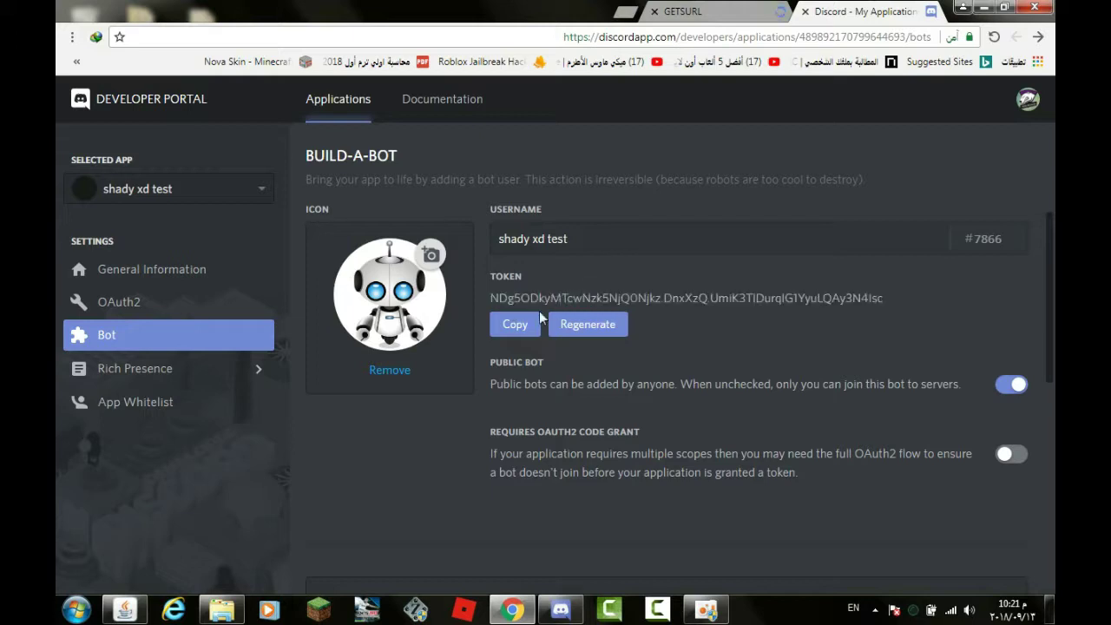
pyautogui.moveTo(487, 299); pyautogui.dragTo(901, 299)
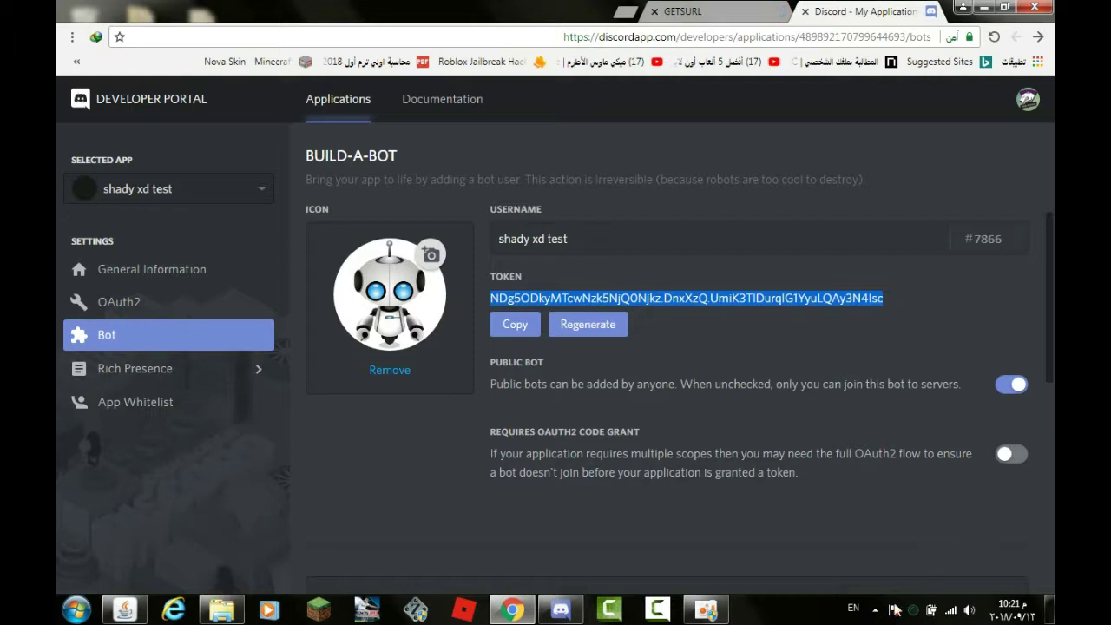
pyautogui.rightClick(785, 299)
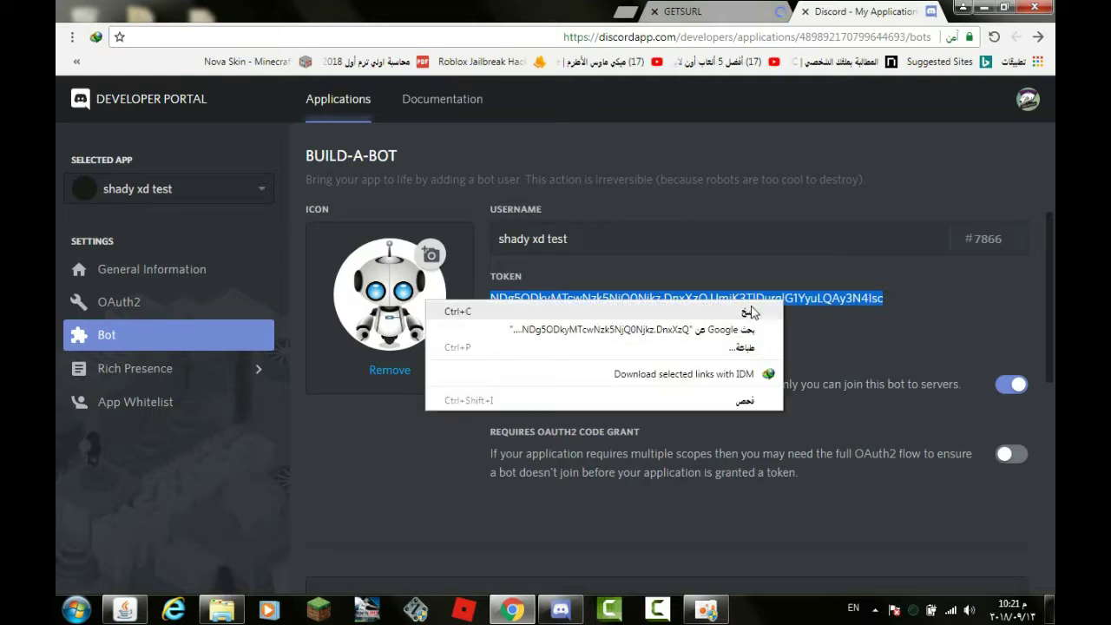
pyautogui.click(781, 326)
# Step: Paste the copied bot token into JMusicBot's Bot Token field and confirm it
pyautogui.click(983, 7)
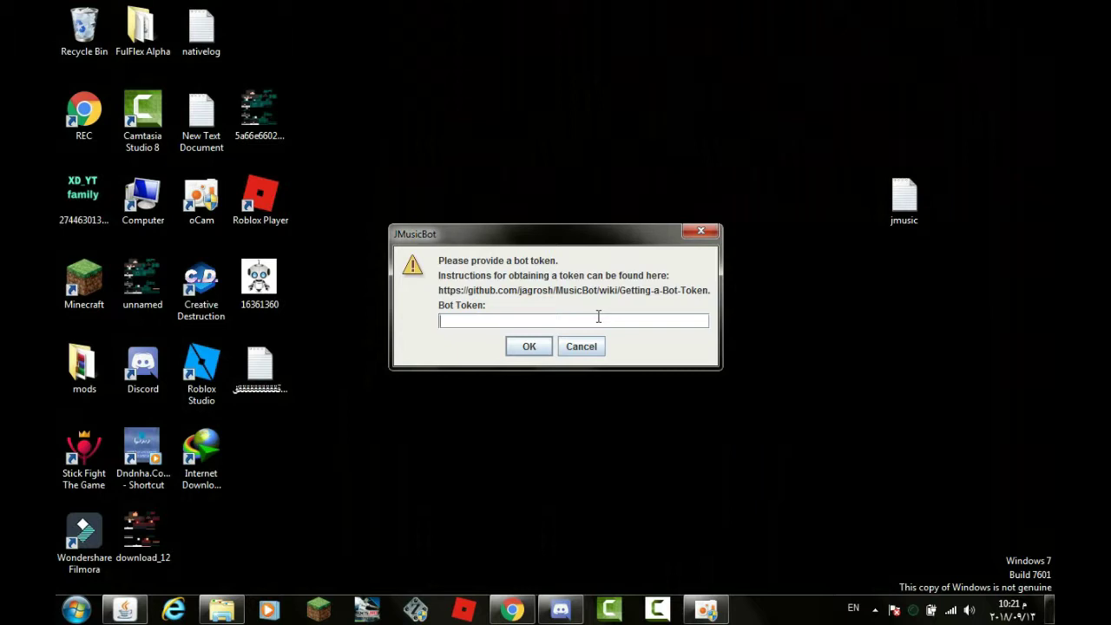
pyautogui.hotkey('ctrl', 'v')
pyautogui.click(529, 347)
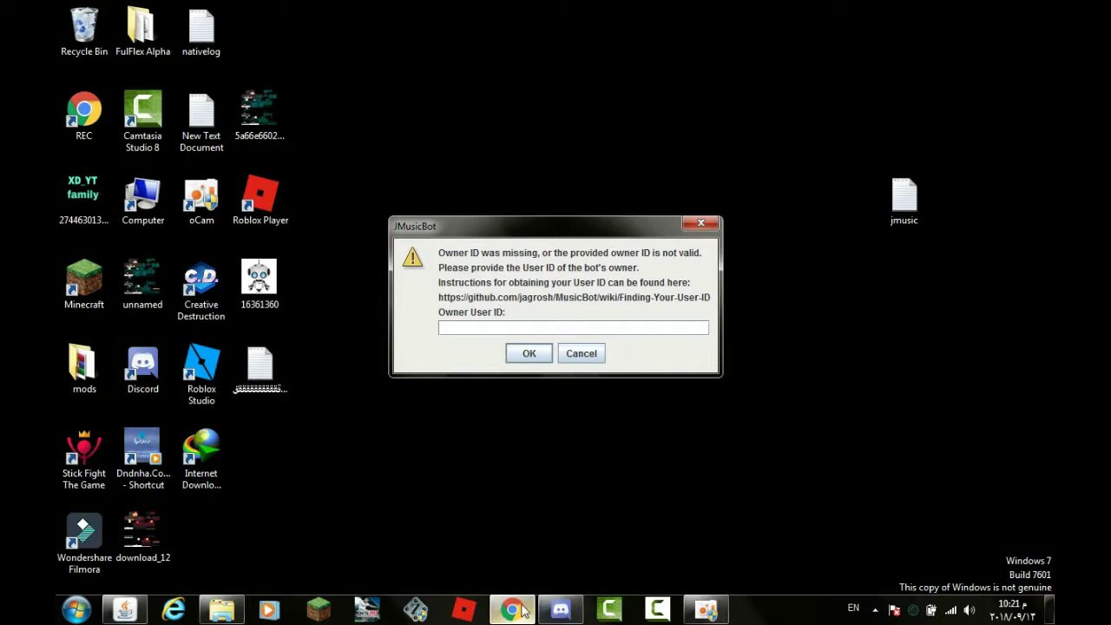
# Step: Check the Developer Mode option in Discord's Appearance settings and copy the bot owner's user ID from the server's member list
pyautogui.moveTo(715, 617)
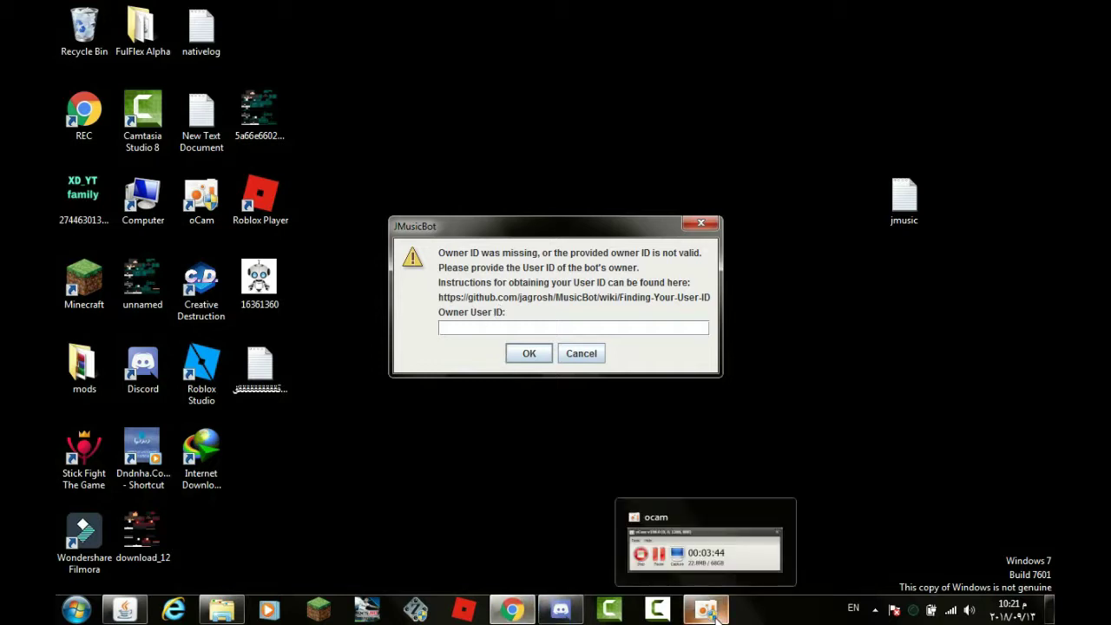
pyautogui.click(561, 609)
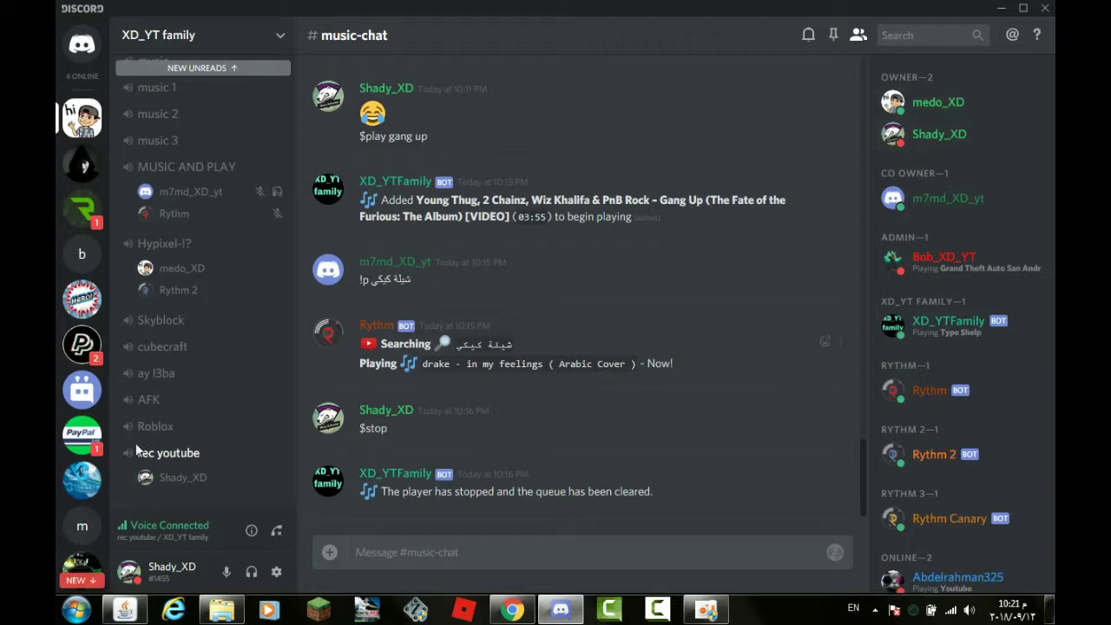
pyautogui.click(277, 571)
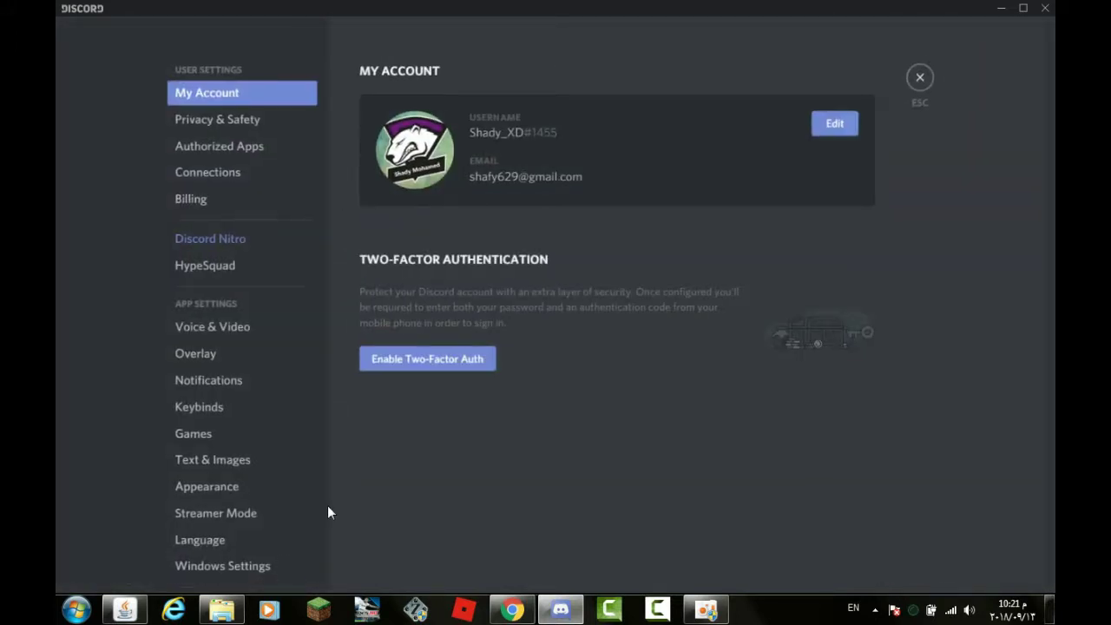
pyautogui.click(263, 491)
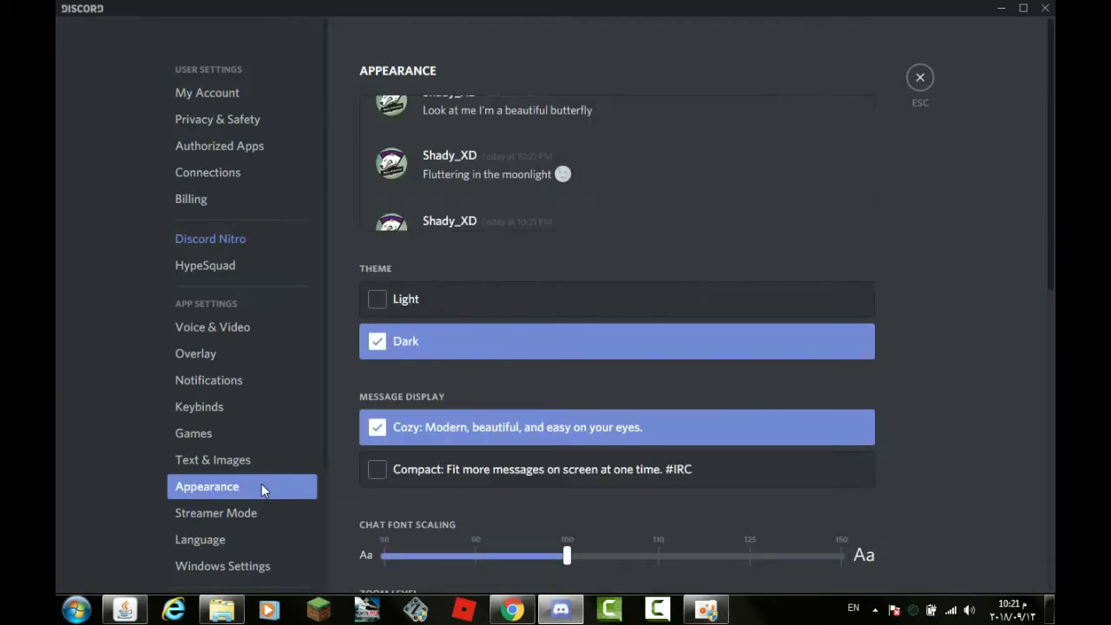
pyautogui.scroll(-8, 850, 501)
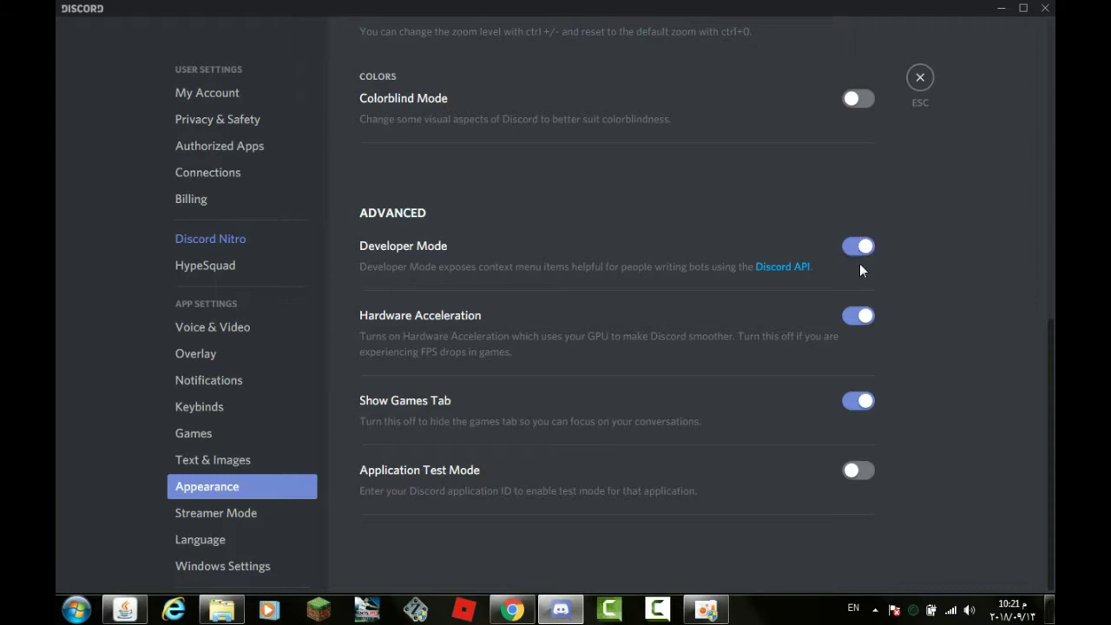
pyautogui.click(919, 79)
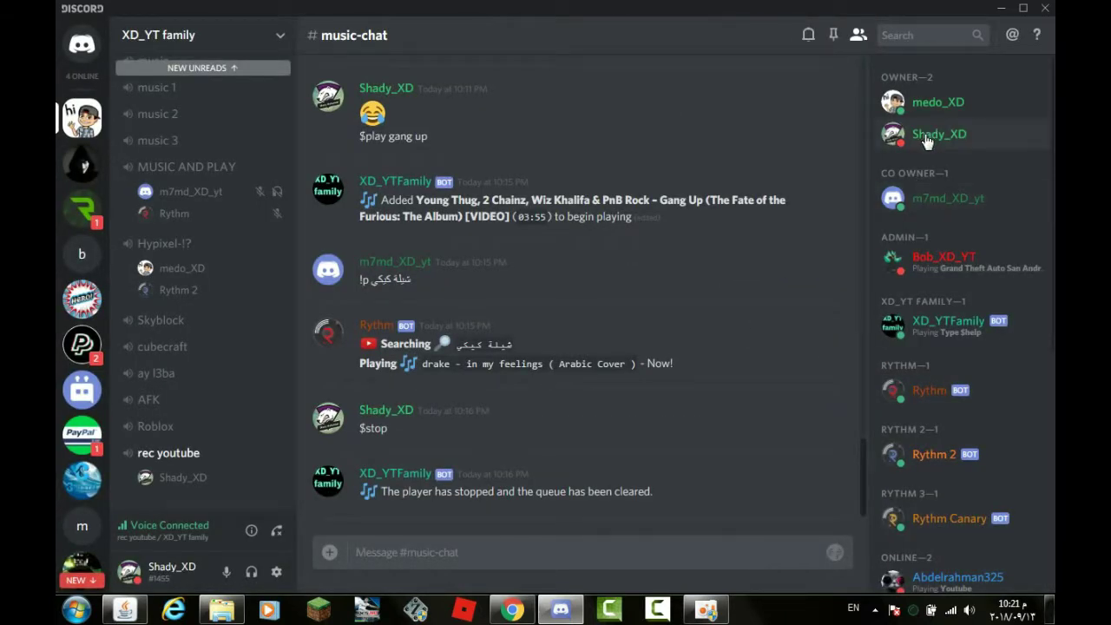
pyautogui.rightClick(927, 144)
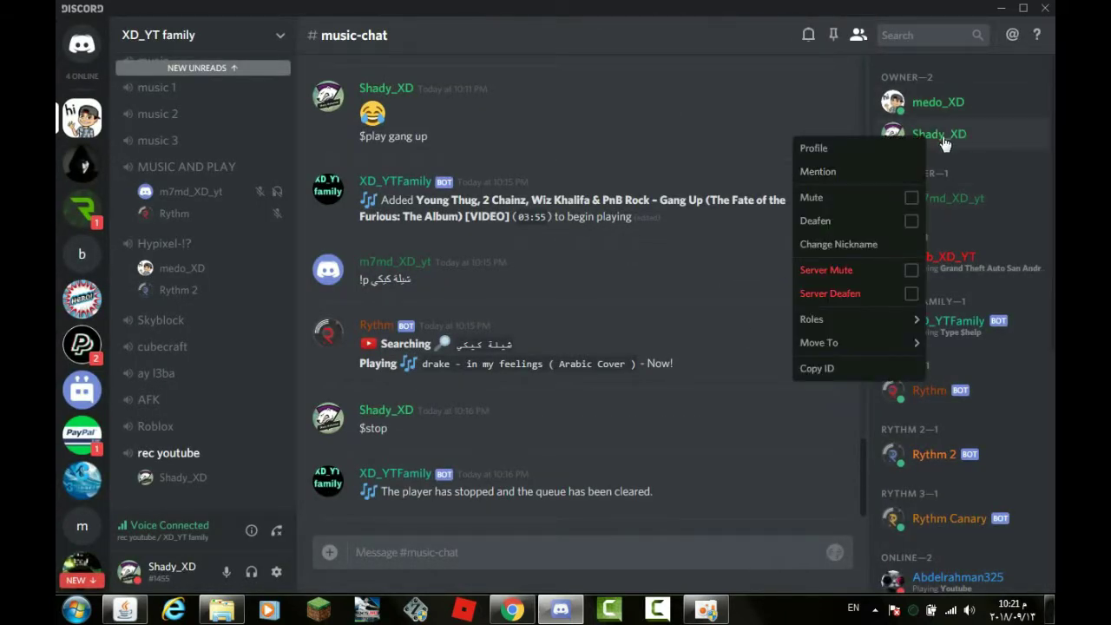
pyautogui.click(874, 365)
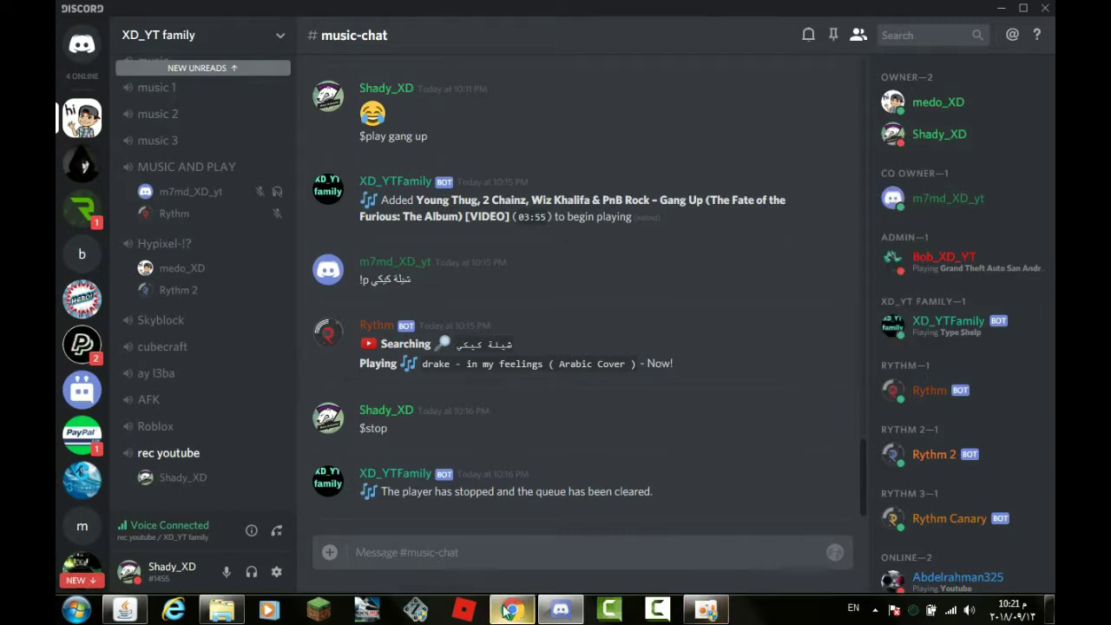
# Step: Paste the copied user ID as JMusicBot's Owner User ID, confirm it, and close the leftover Java window beside the console
pyautogui.click(1004, 8)
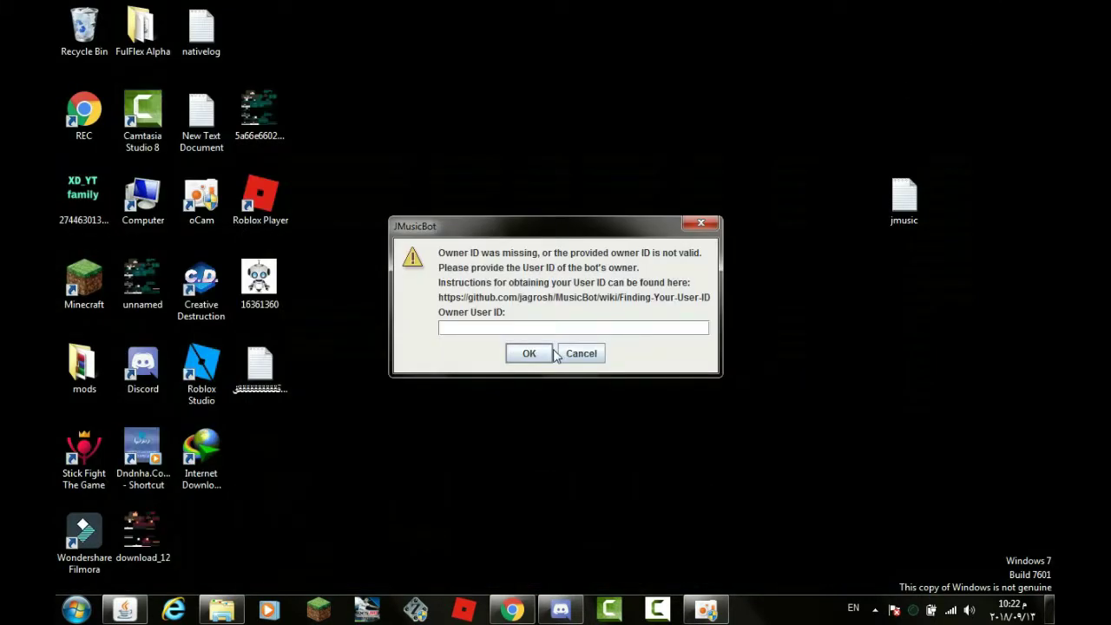
pyautogui.hotkey('ctrl', 'v')
pyautogui.click(532, 353)
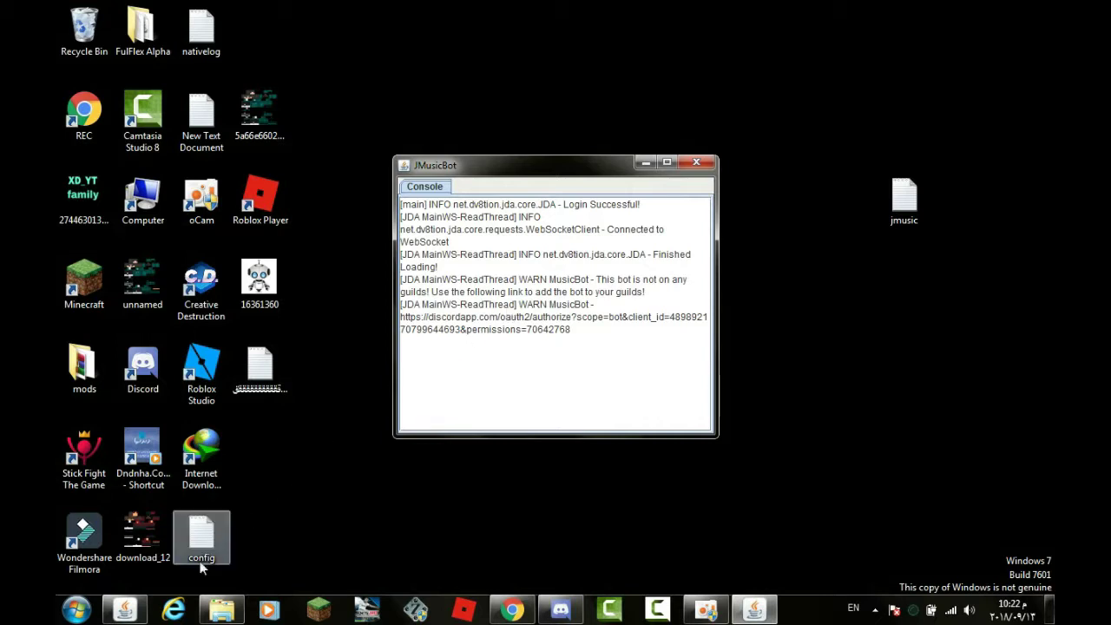
pyautogui.rightClick(139, 612)
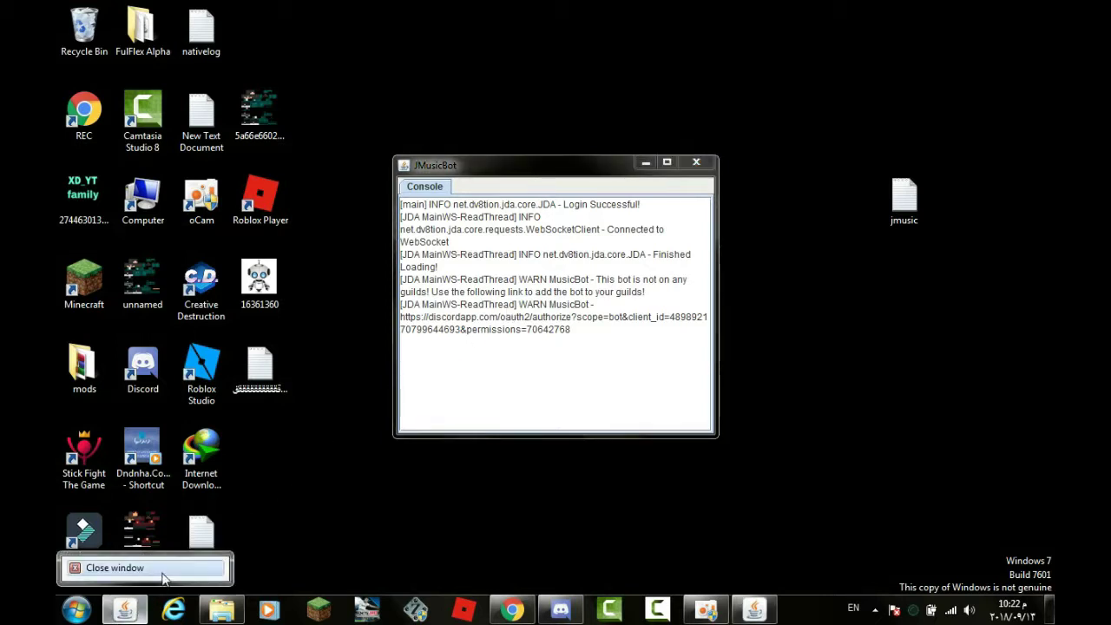
pyautogui.click(113, 565)
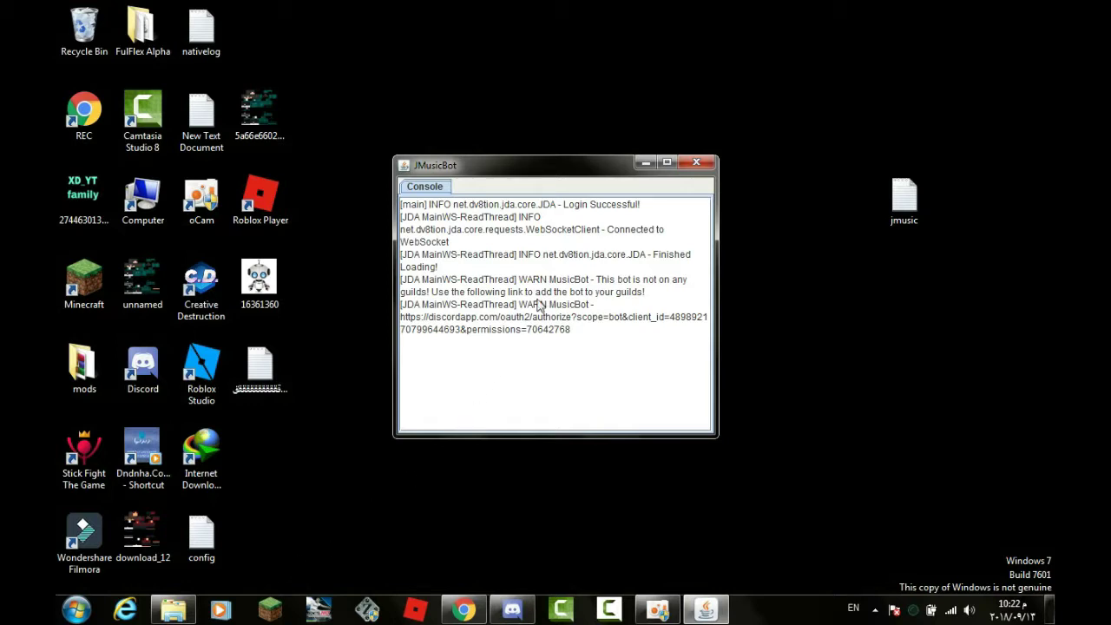
# Step: Open the config file on the desktop to check its token and owner entries, and close it
pyautogui.moveTo(545, 160); pyautogui.dragTo(547, 152)
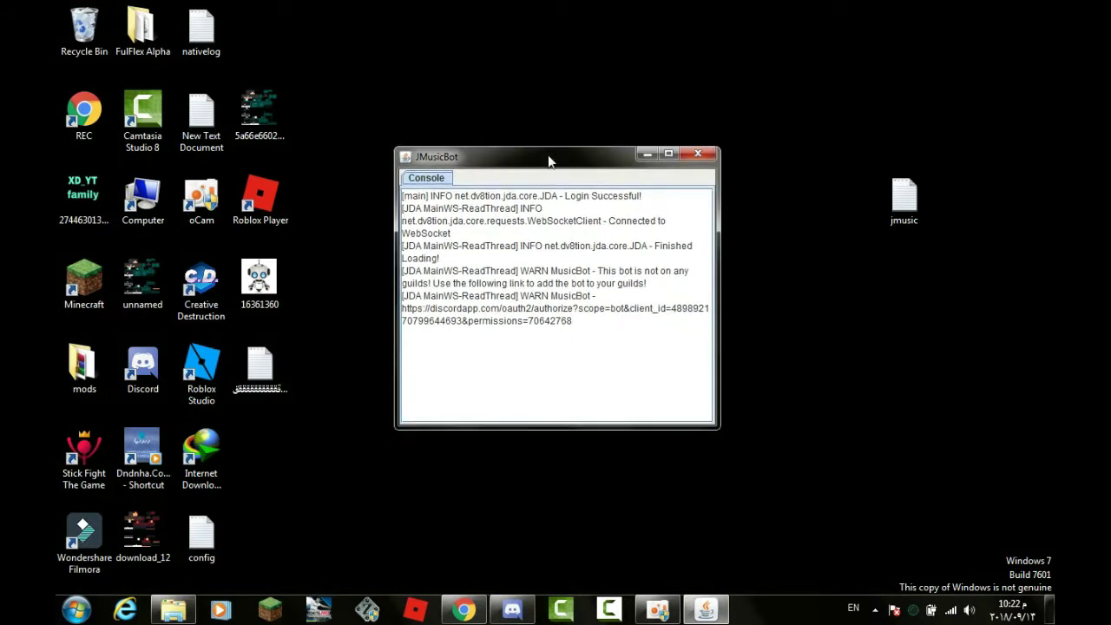
pyautogui.doubleClick(200, 534)
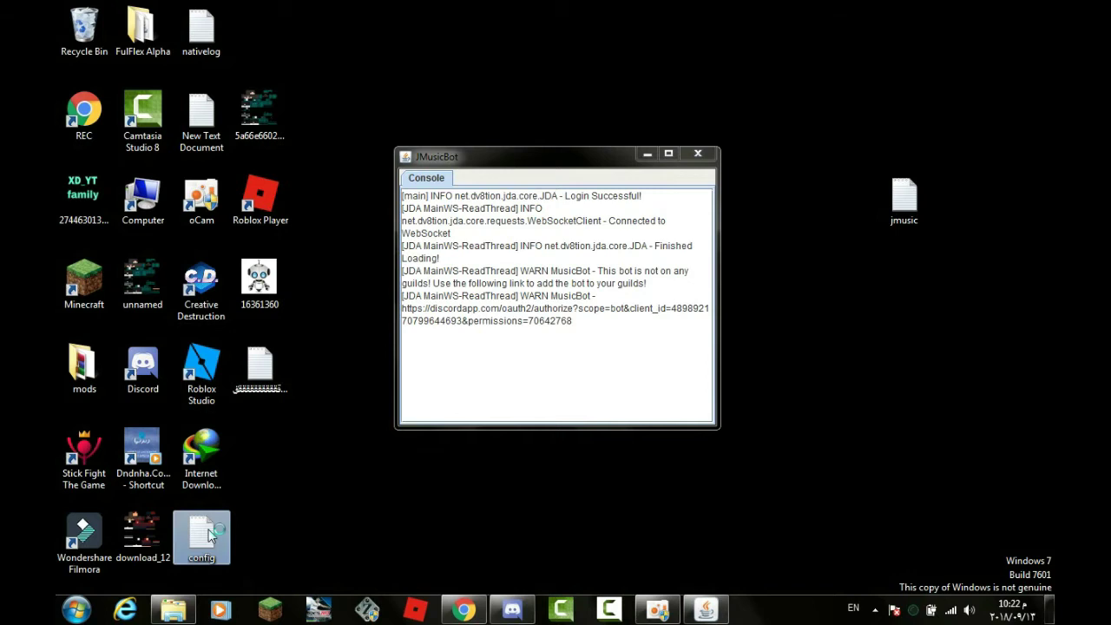
pyautogui.click(652, 10)
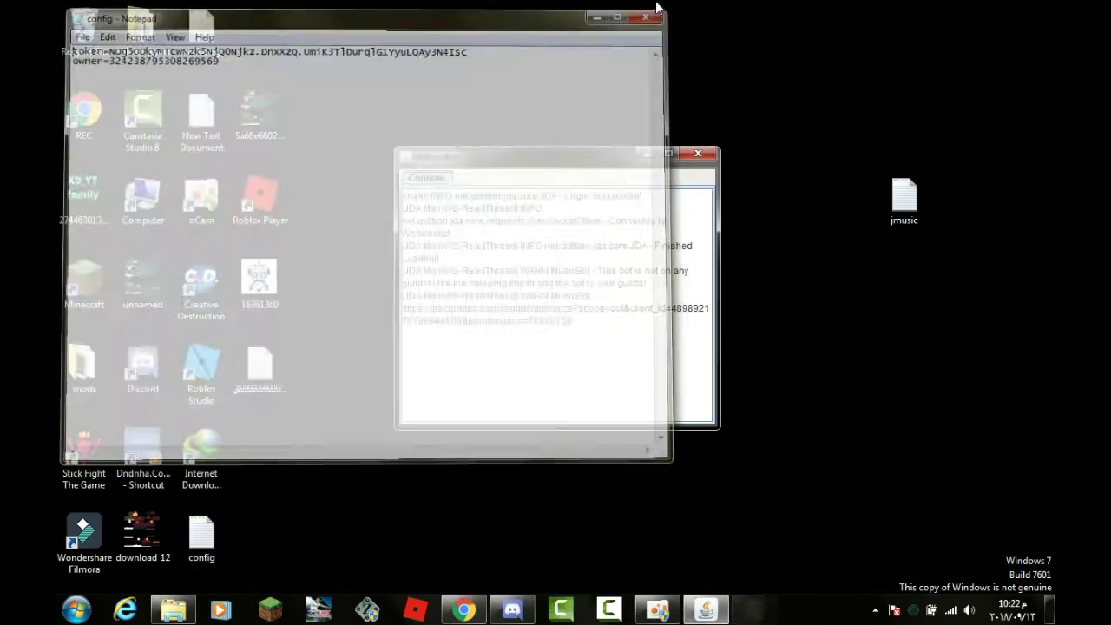
# Step: Highlight the bot's invite link in the JMusicBot console, clear the selection, and close JMusicBot
pyautogui.tripleClick(573, 321)
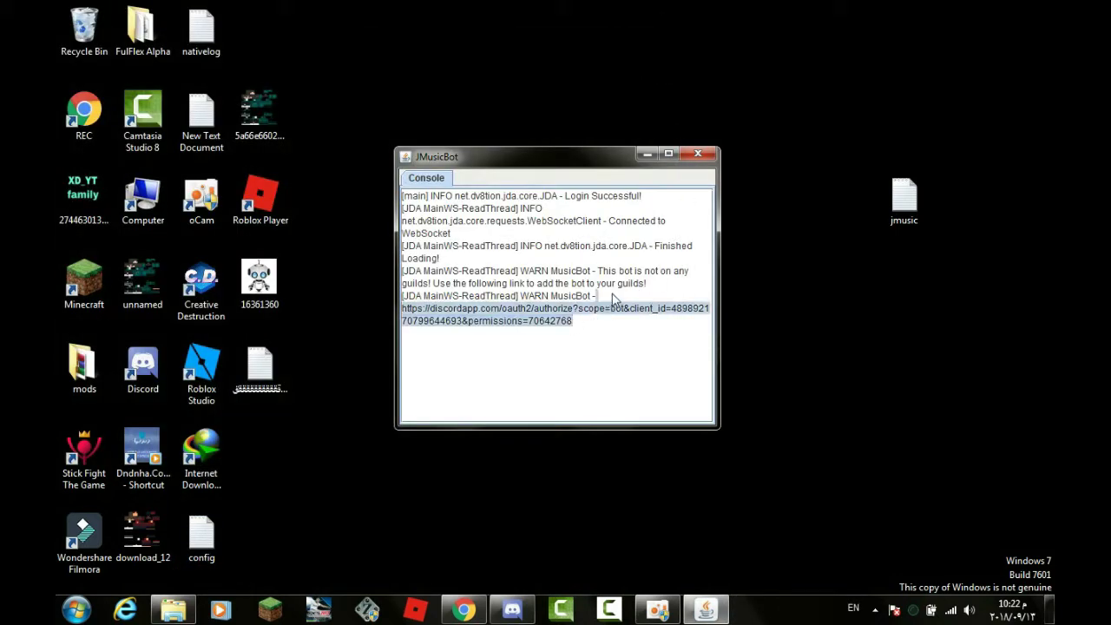
pyautogui.click(649, 252)
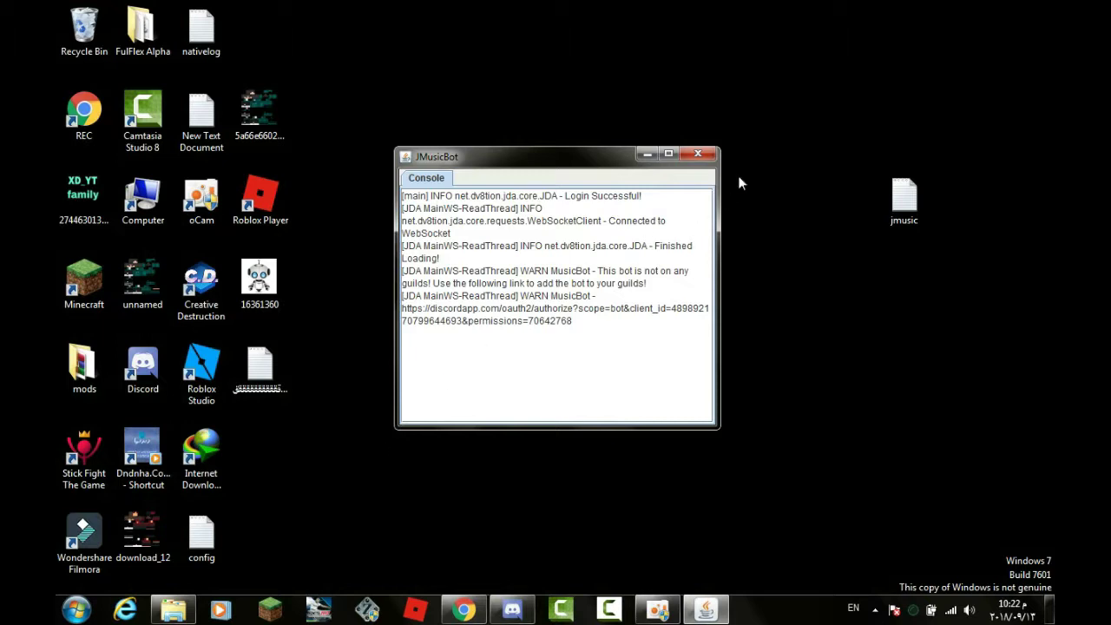
pyautogui.click(697, 155)
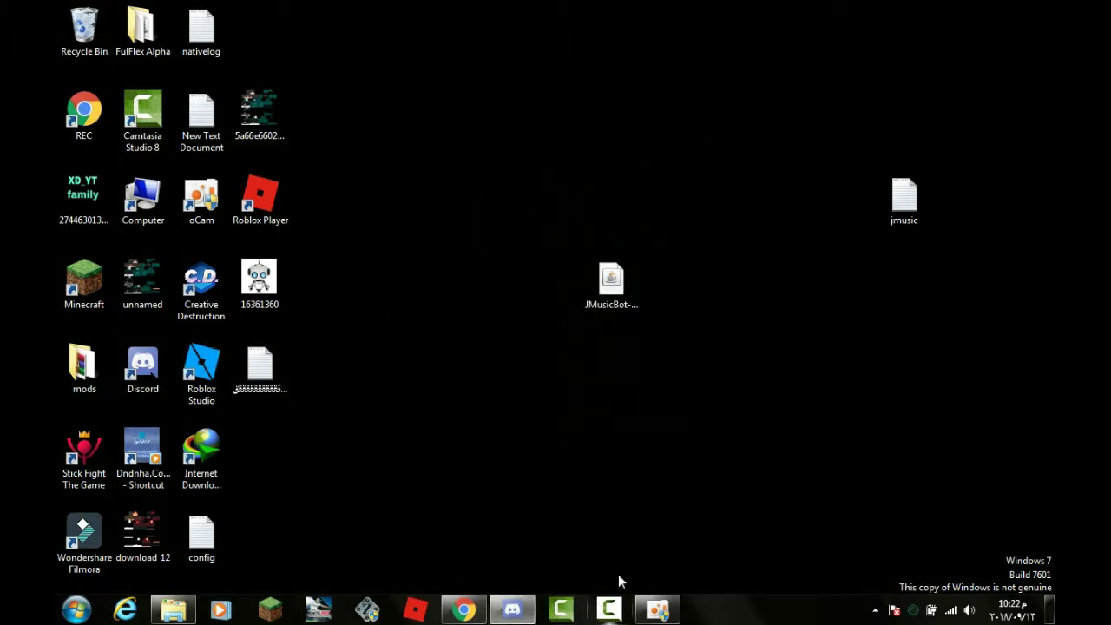
# Step: Copy the "prefix =" text from the jmusic file on the desktop and minimize the file
pyautogui.doubleClick(918, 214)
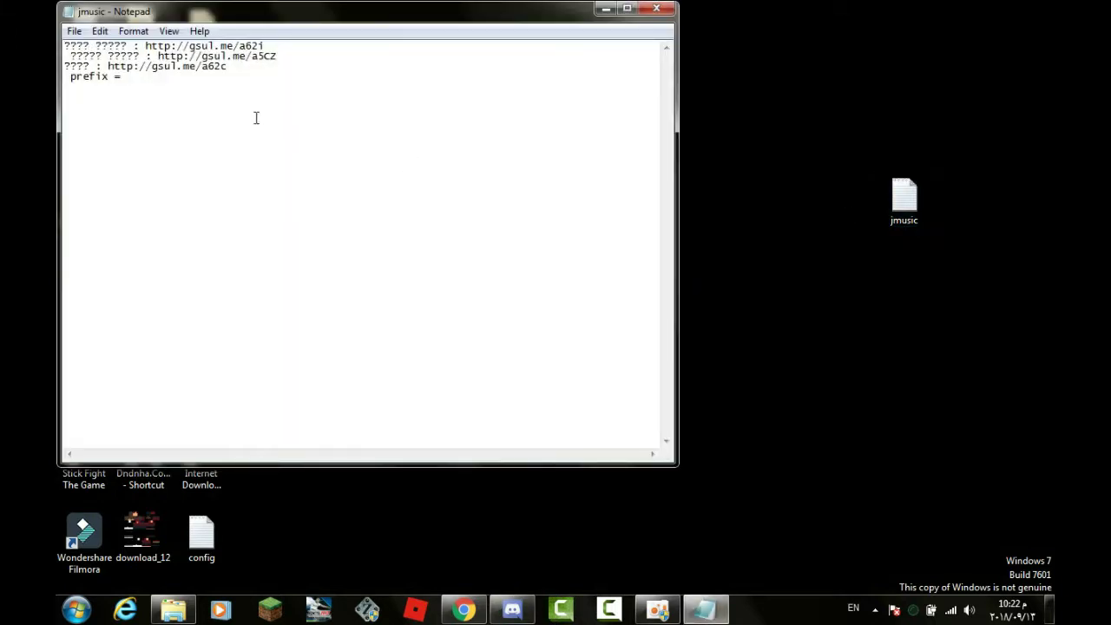
pyautogui.moveTo(125, 81); pyautogui.dragTo(69, 75)
pyautogui.hotkey('ctrl', 'c')
pyautogui.click(107, 93)
pyautogui.moveTo(125, 81); pyautogui.dragTo(76, 82)
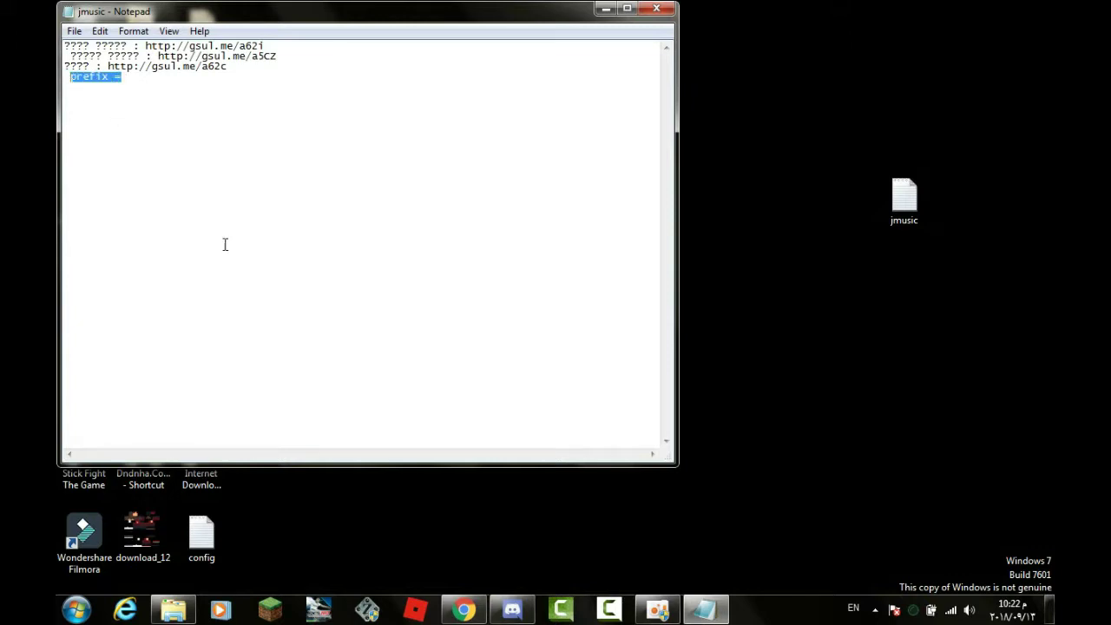
pyautogui.click(605, 9)
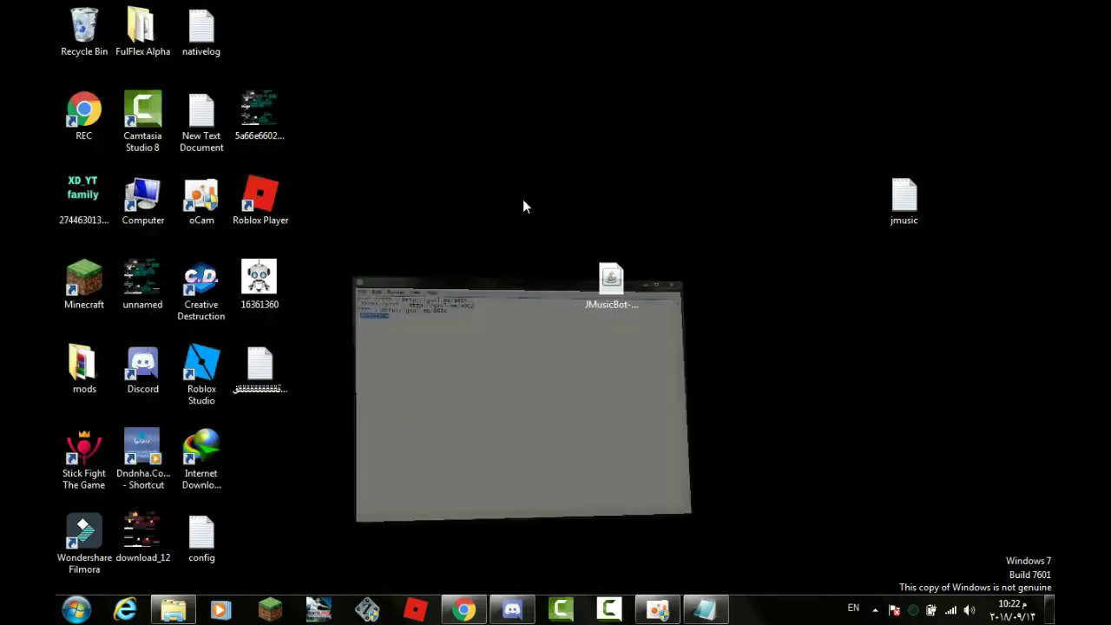
# Step: Open the desktop config file and add the copied prefix entry below the owner line with the value $
pyautogui.doubleClick(202, 536)
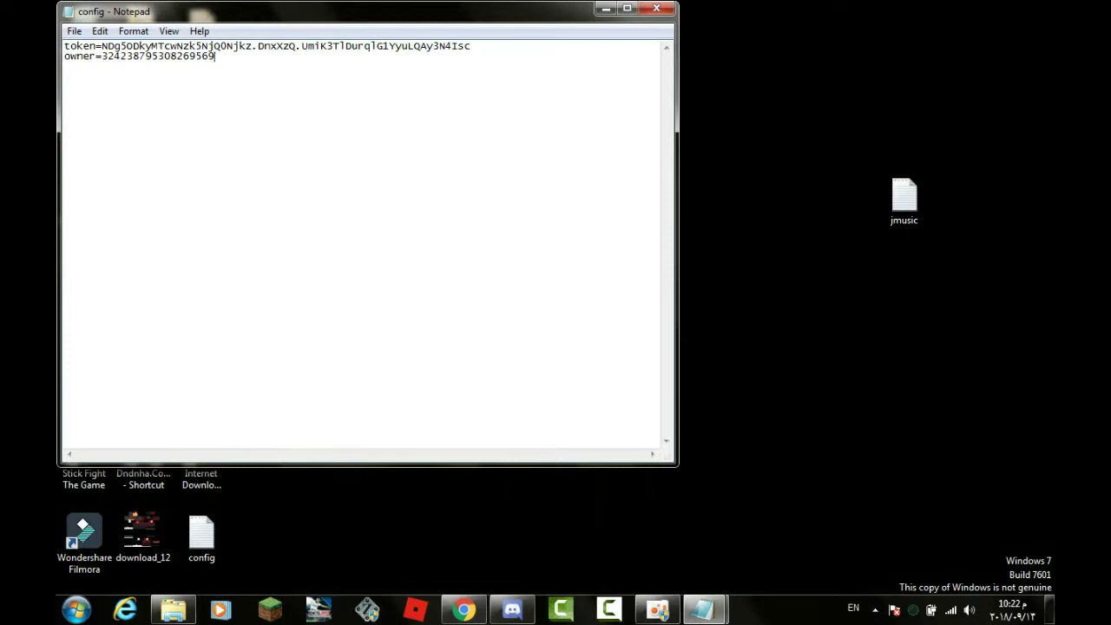
pyautogui.hotkey('ctrl', 'v')
pyautogui.write('$')
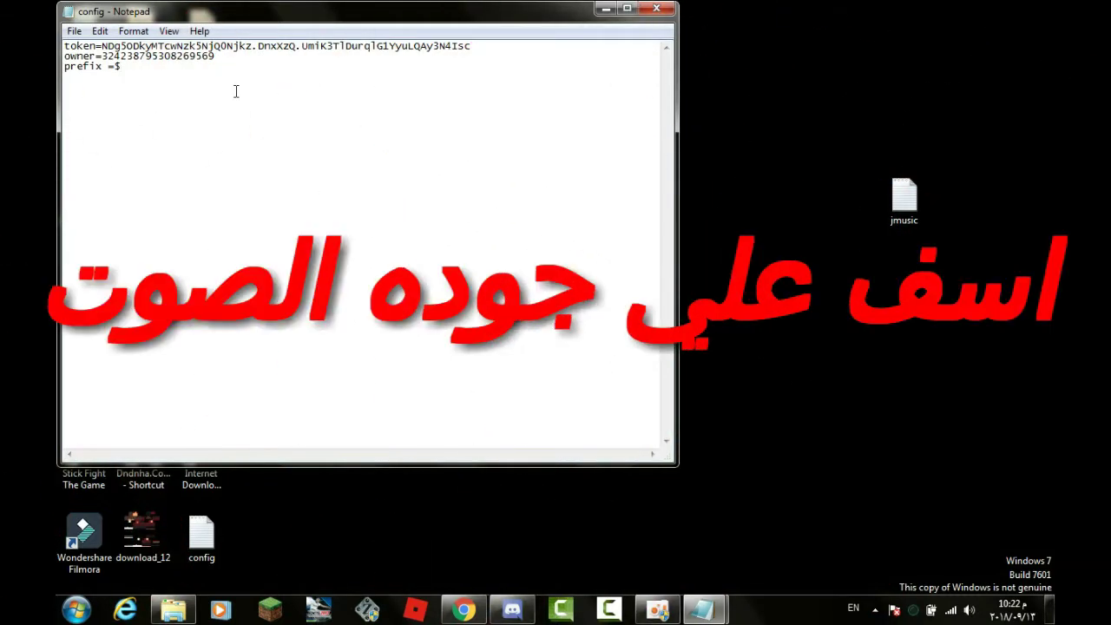